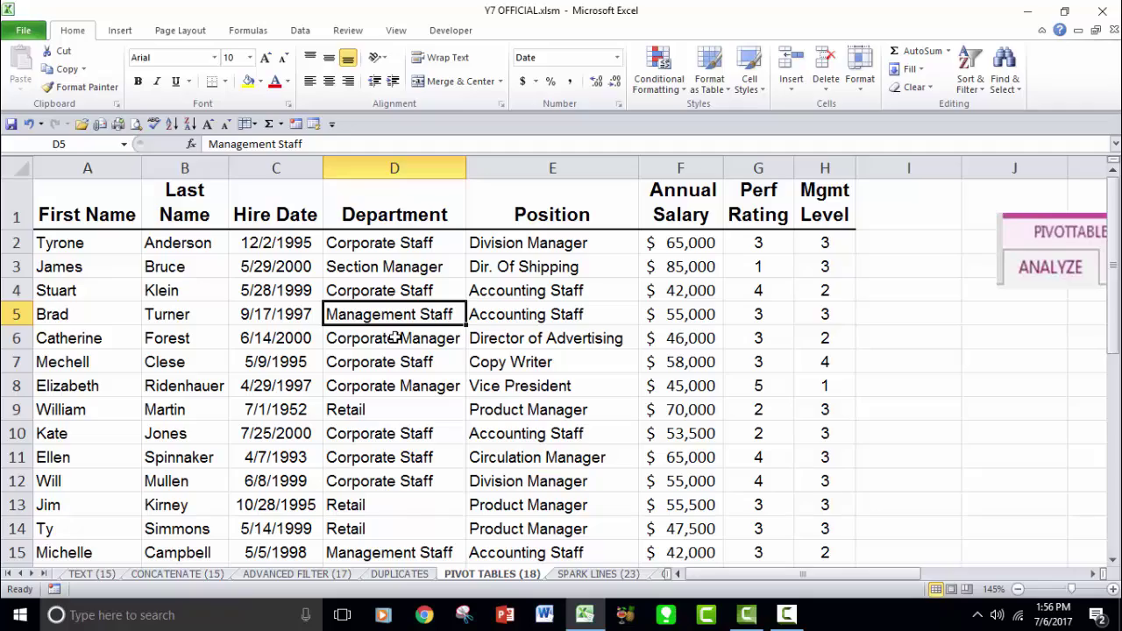
Step: Create a PivotTable from the employee data in range A1:H26, placed on a new worksheet
left_click(394, 339)
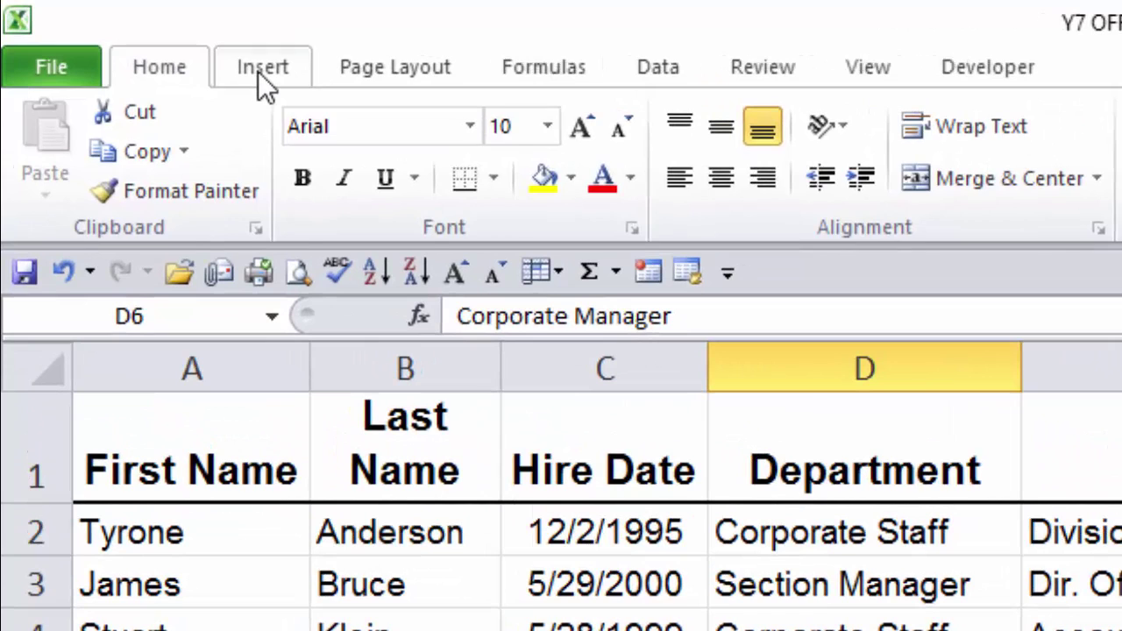
left_click(208, 63)
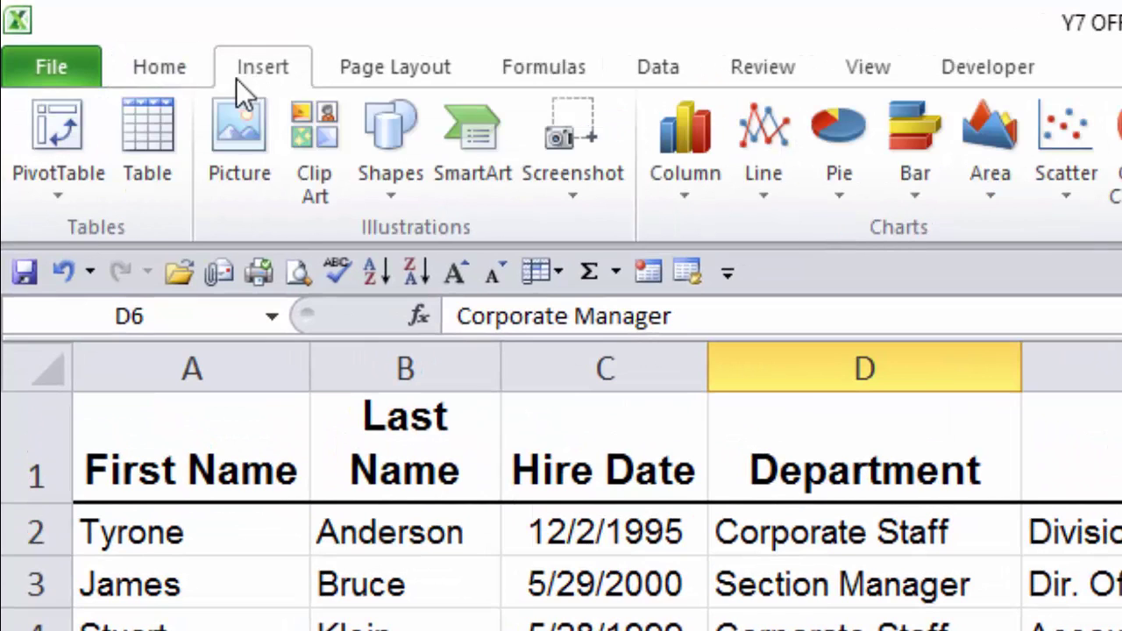
left_click(80, 134)
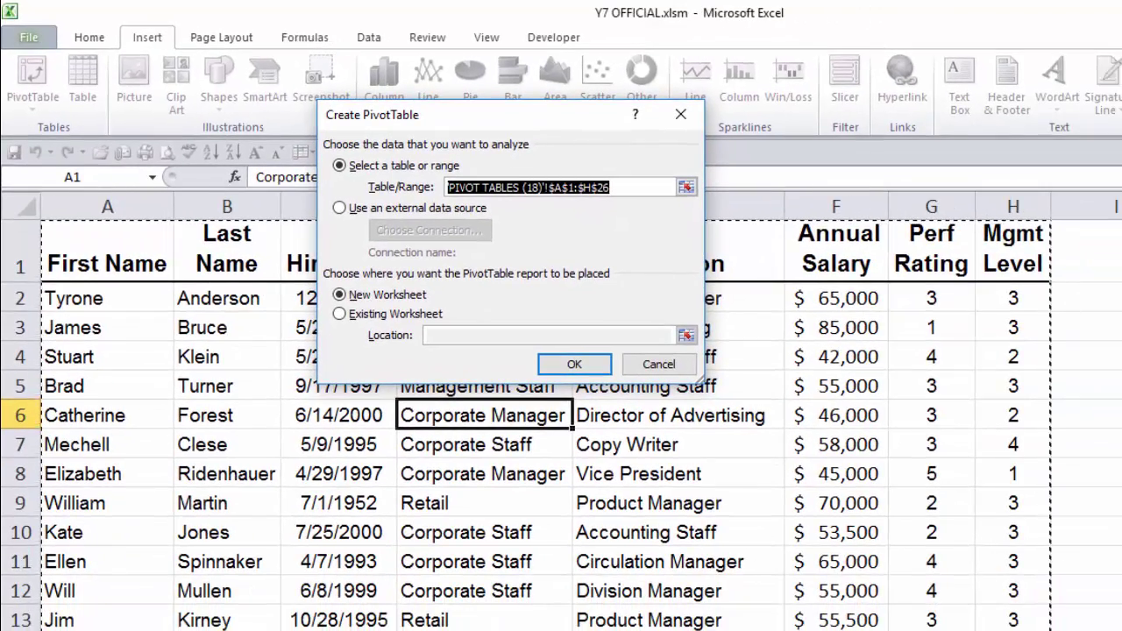
scroll(1052, 295, "down", 2)
scroll(531, 424, "down", 5)
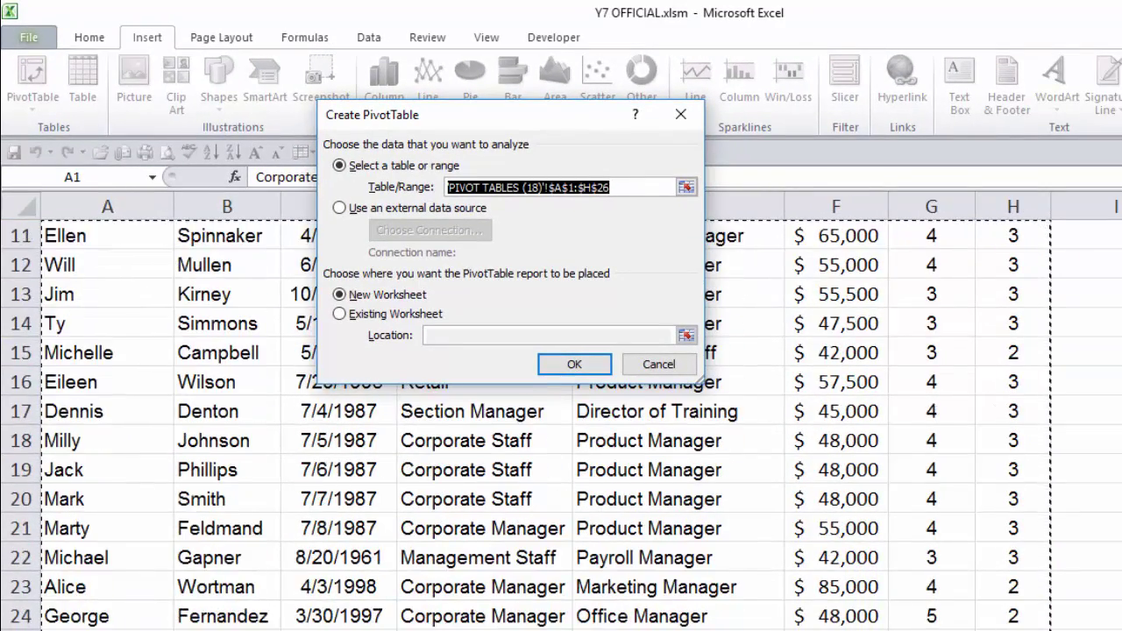
scroll(561, 438, "up", 4)
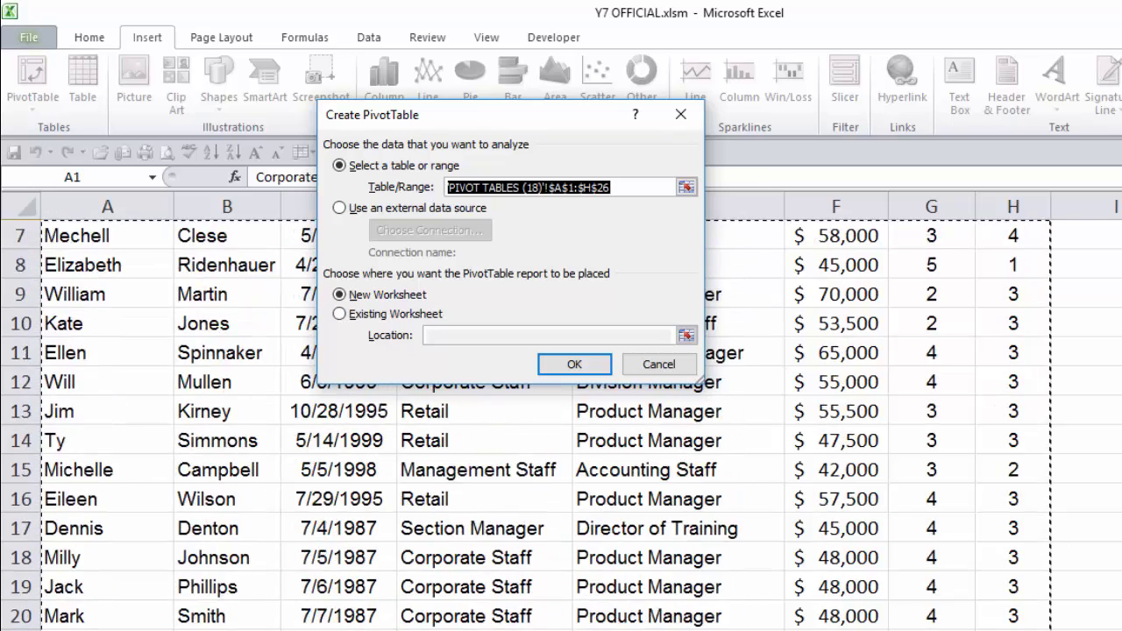
scroll(561, 306, "up", 1)
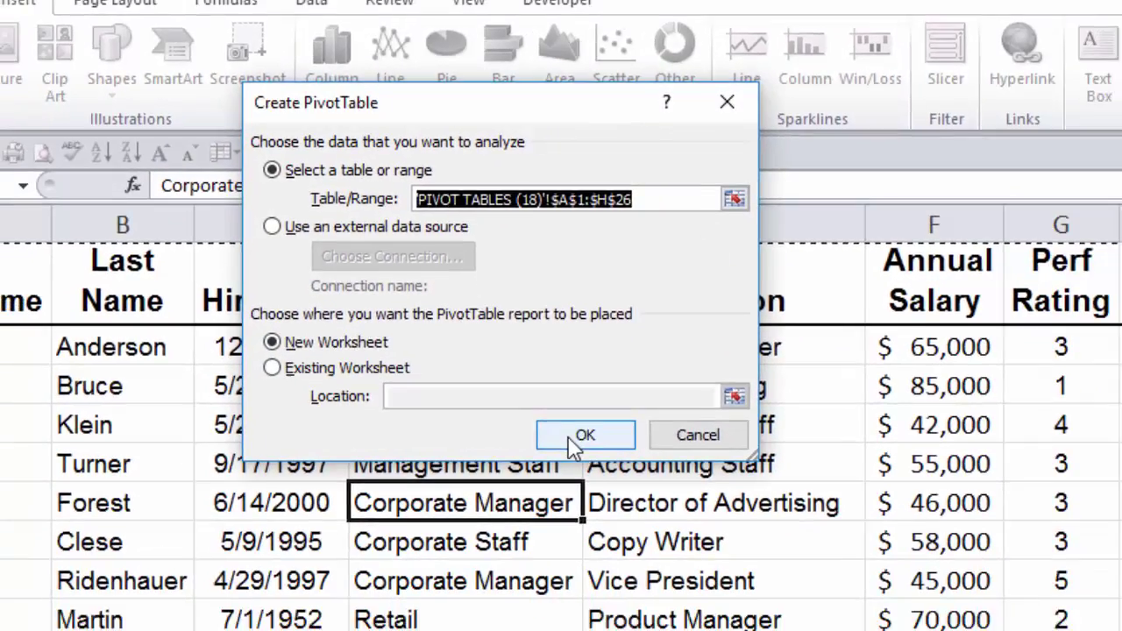
left_click(625, 517)
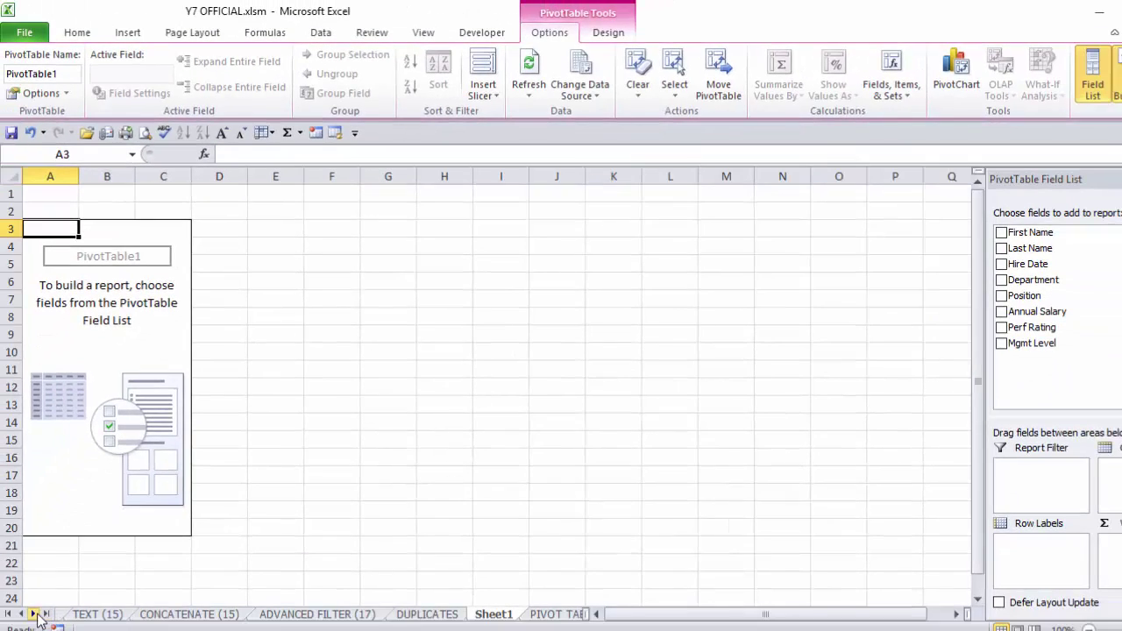
Step: Rename the PIVOT TABLES (18) source worksheet as PT Data
left_click(34, 613)
left_click(33, 614)
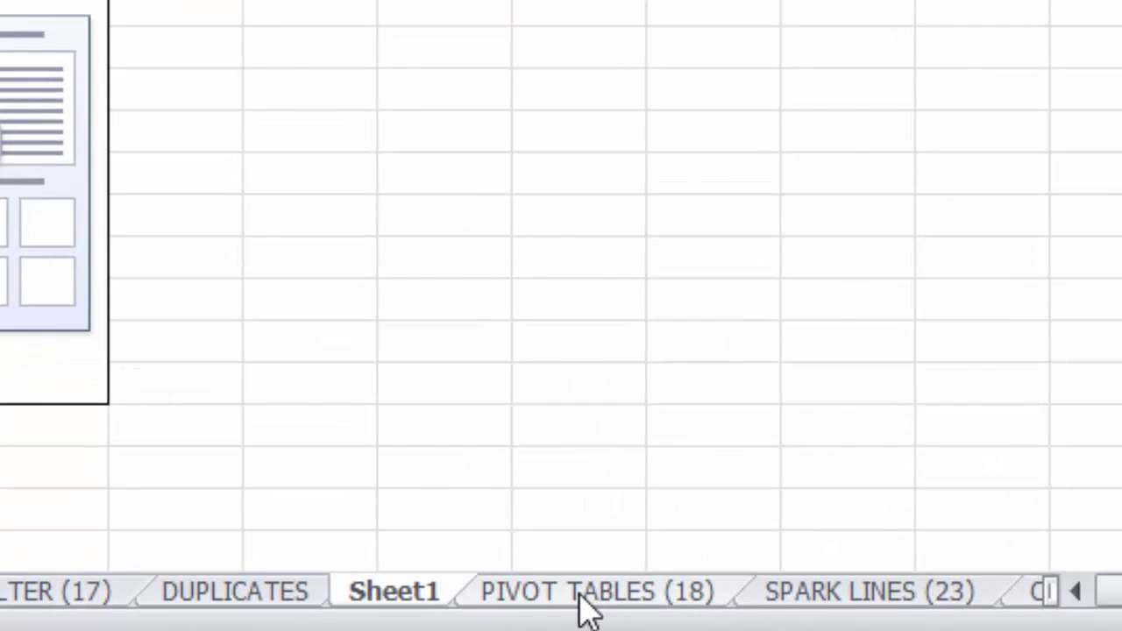
left_click(580, 596)
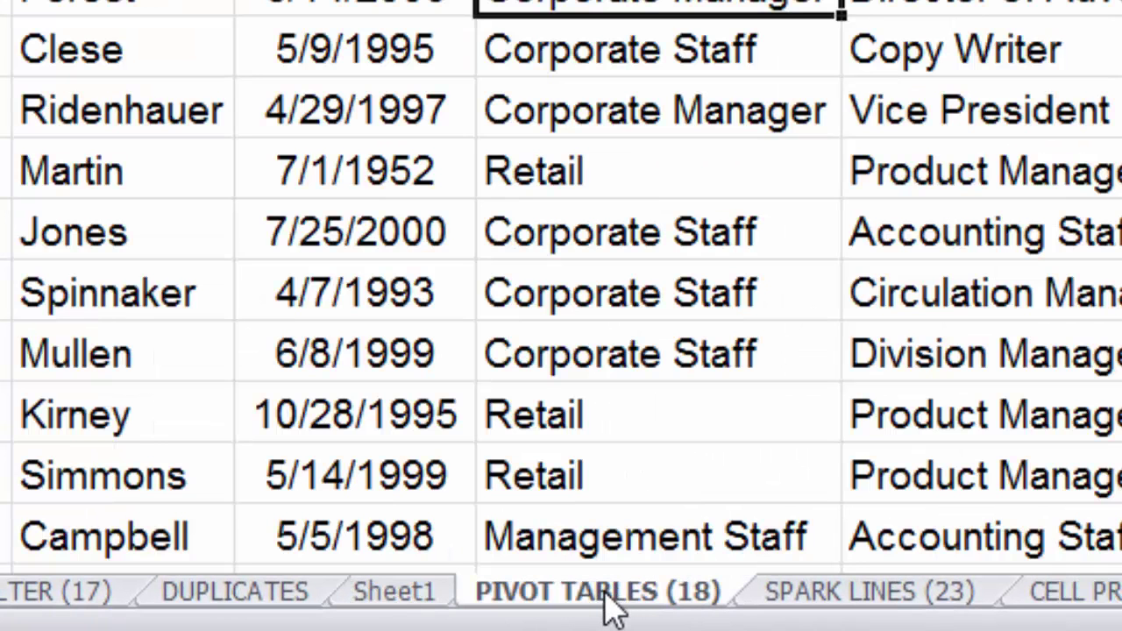
double_click(605, 596)
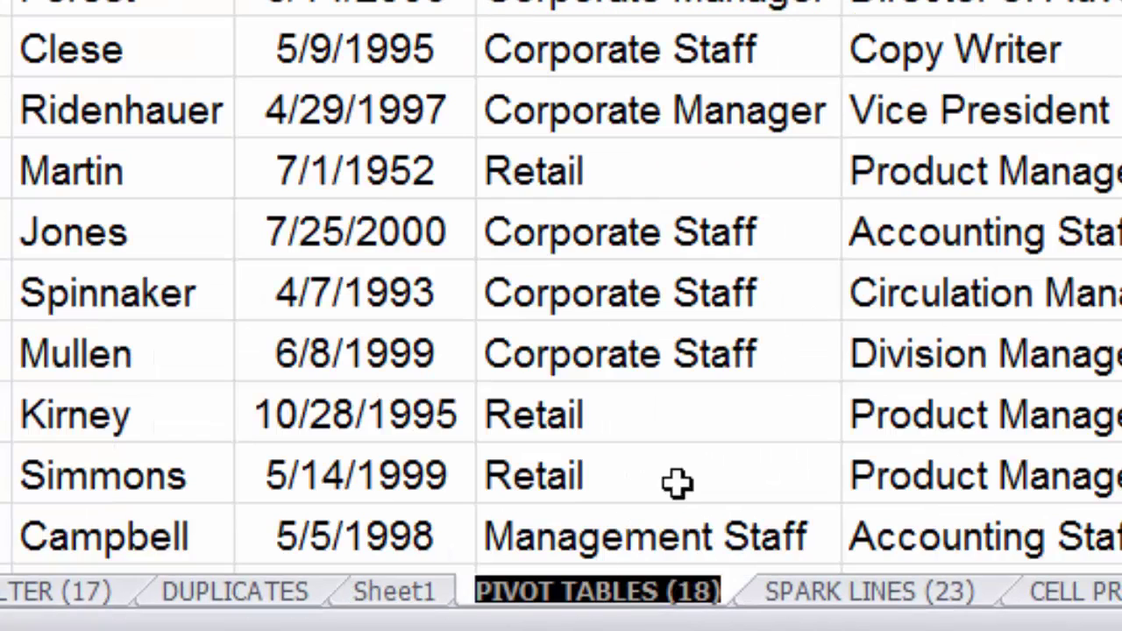
type("PT")
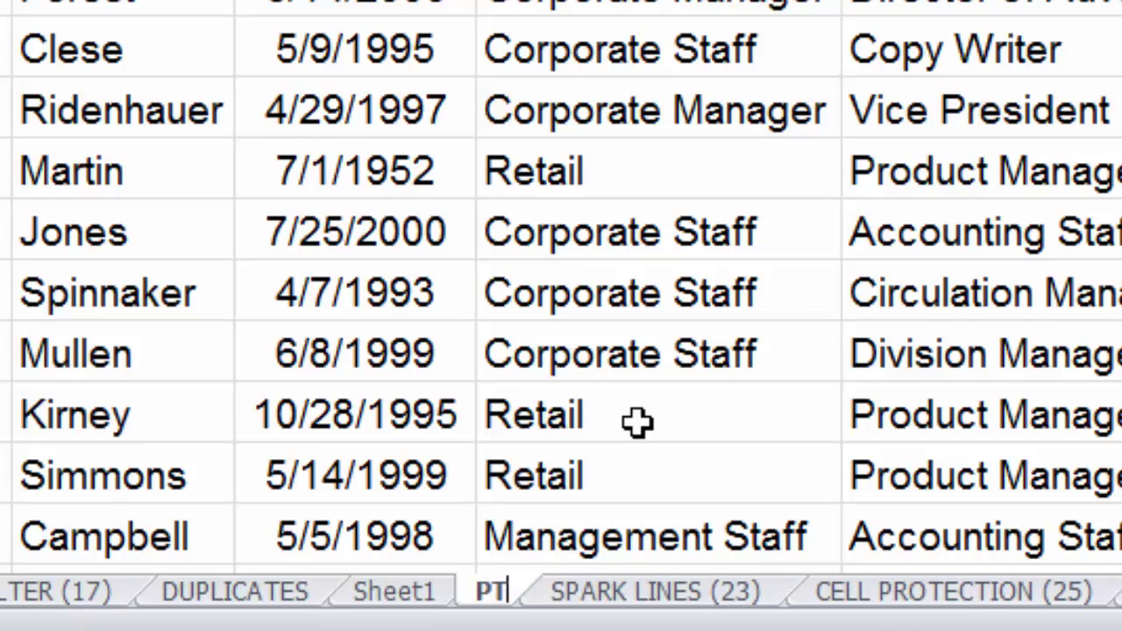
type(" Data")
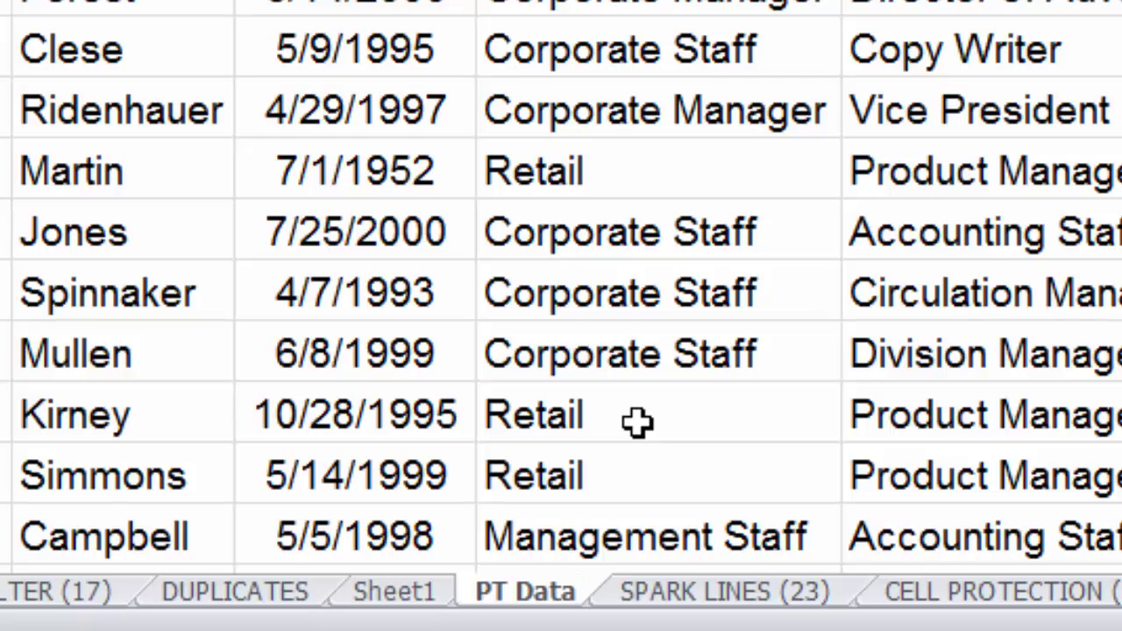
Step: Rename the new worksheet that holds the empty PivotTable as Pivot Table
left_click(411, 605)
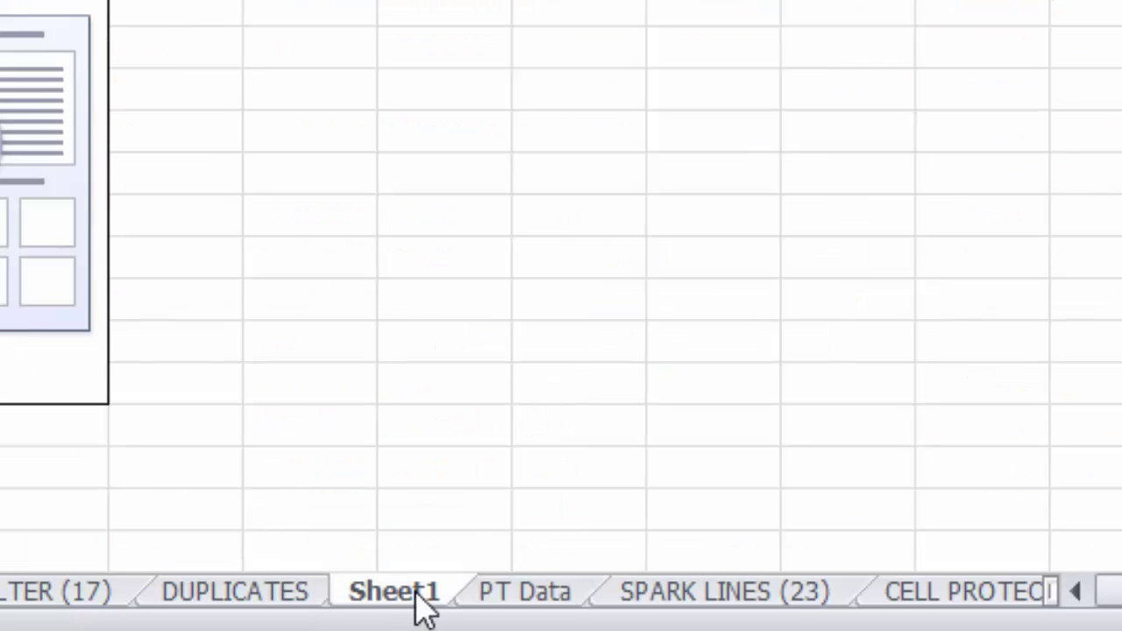
double_click(417, 596)
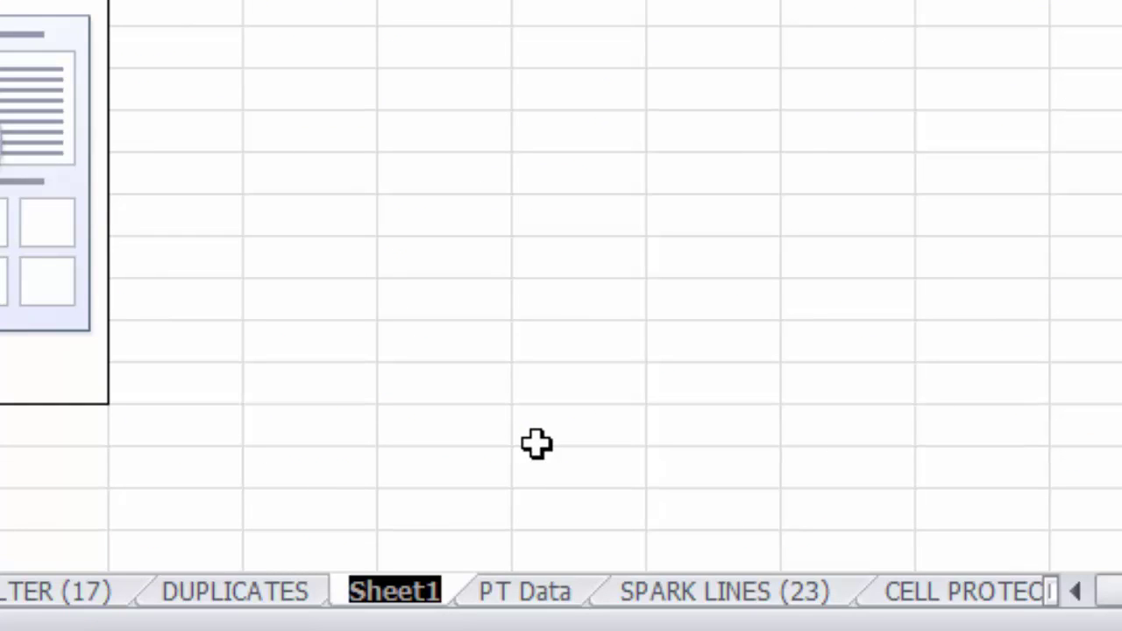
type("Pivot")
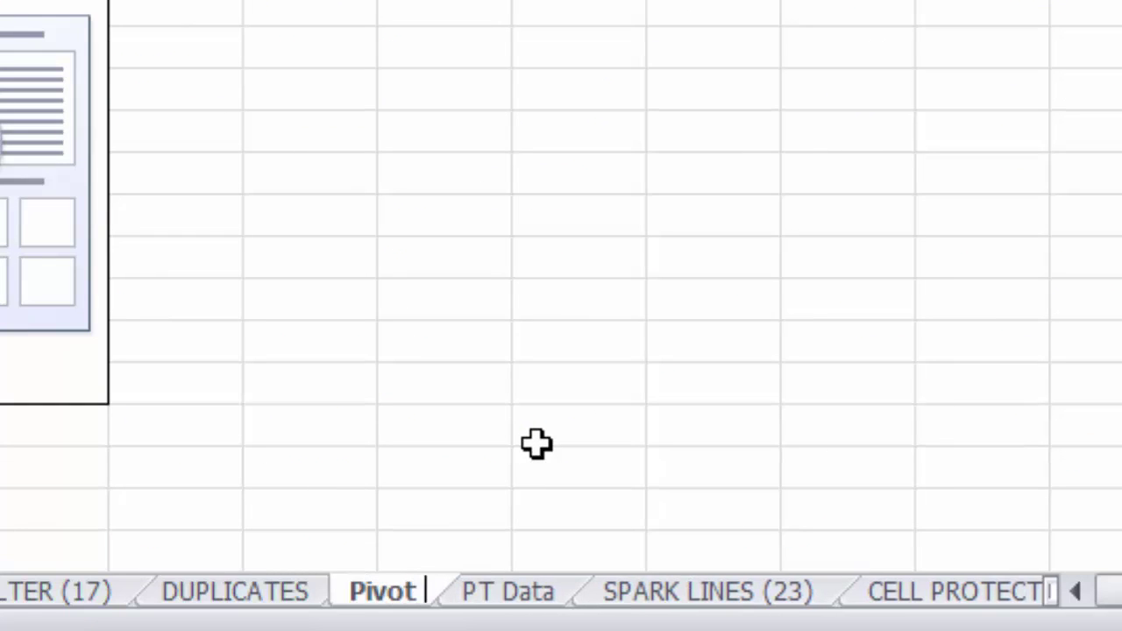
type(" Table")
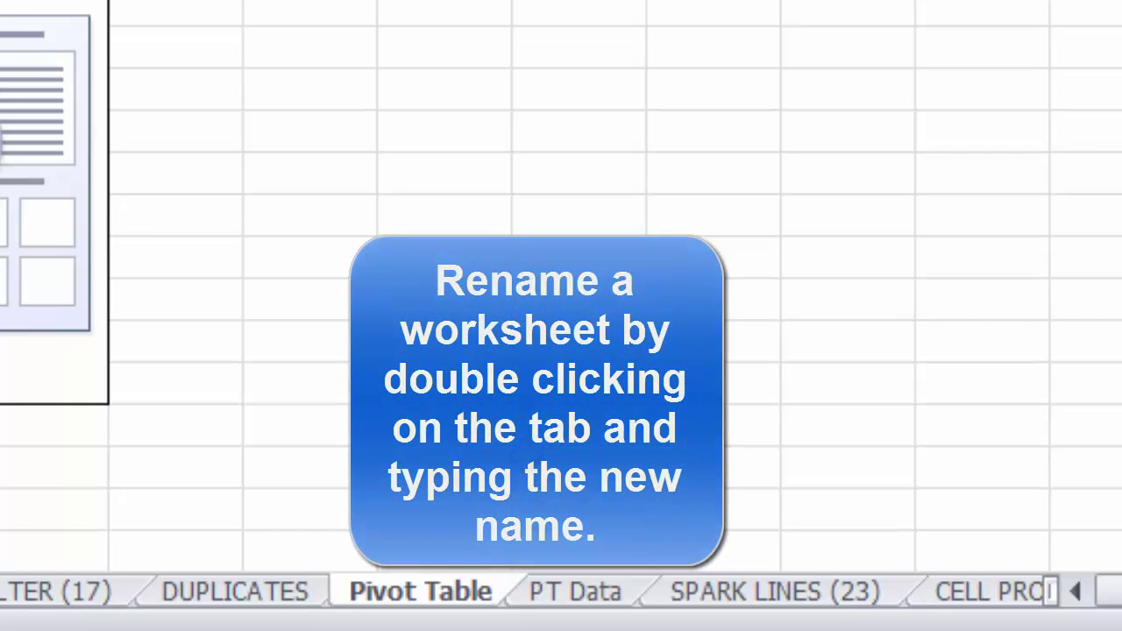
left_click(515, 474)
Step: Check the PT Data source sheet and place Annual Salary in the Values area of the PivotTable
left_click(561, 589)
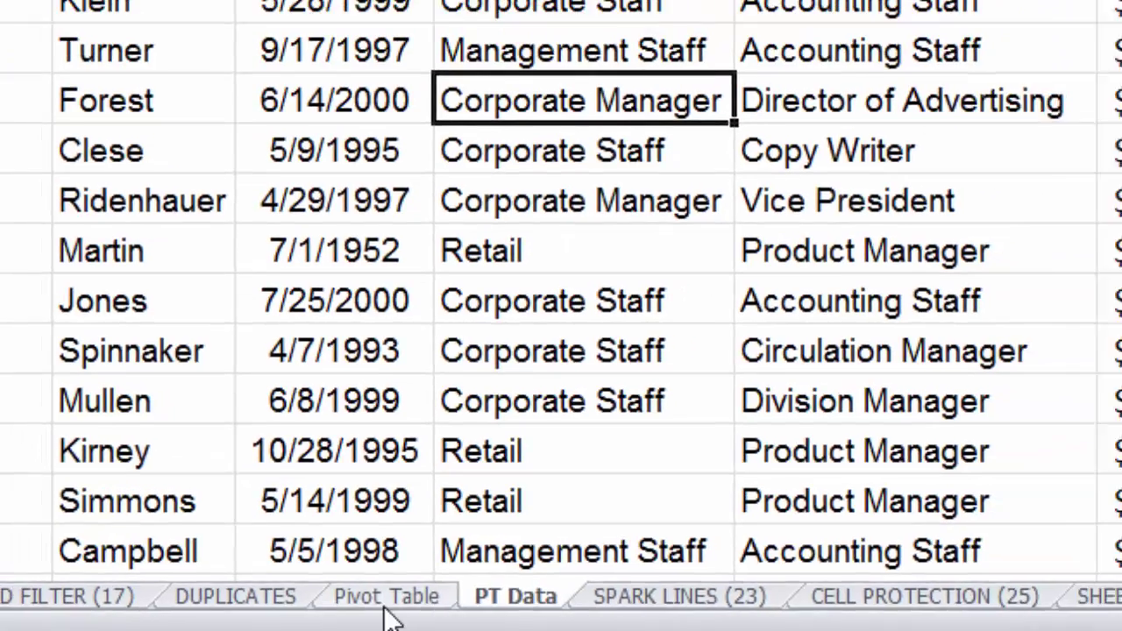
left_click(421, 592)
left_click(72, 273)
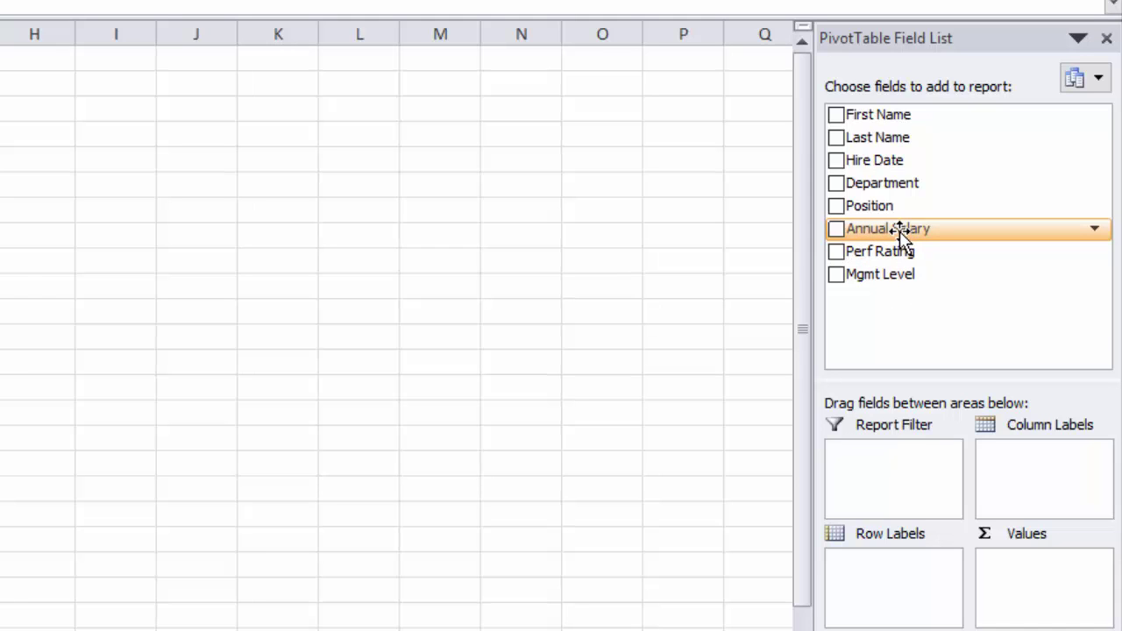
left_click_drag(899, 230, 1026, 566)
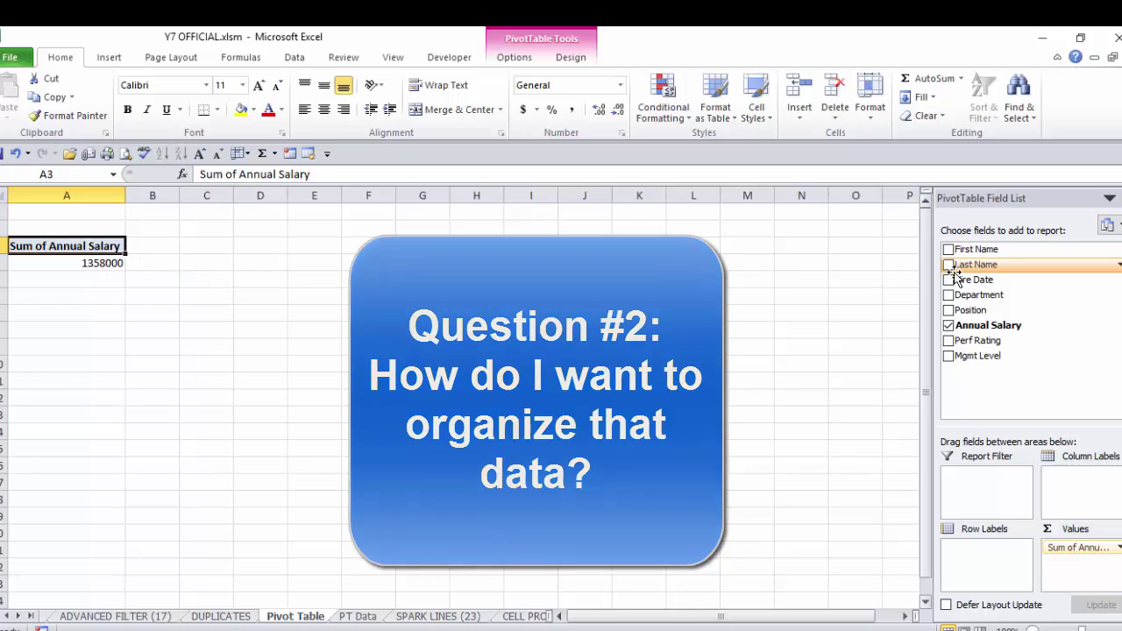
Step: Try Last Name as the row labels sorted by annual salary from largest to smallest, and remove the field again
left_click_drag(969, 267, 991, 565)
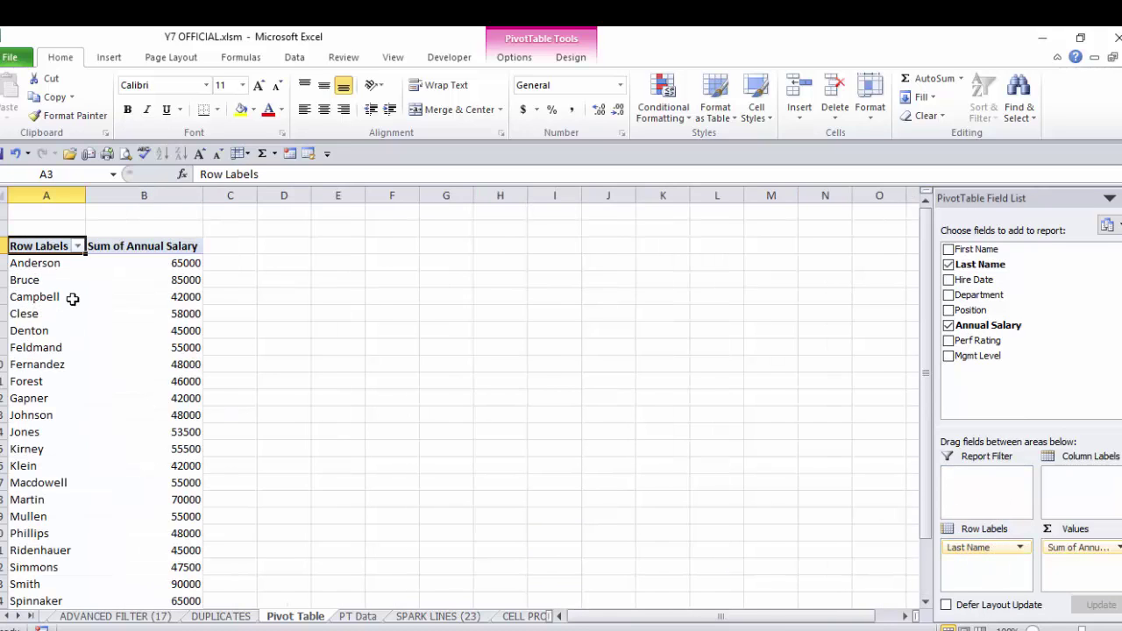
mouse_move(160, 324)
mouse_move(175, 292)
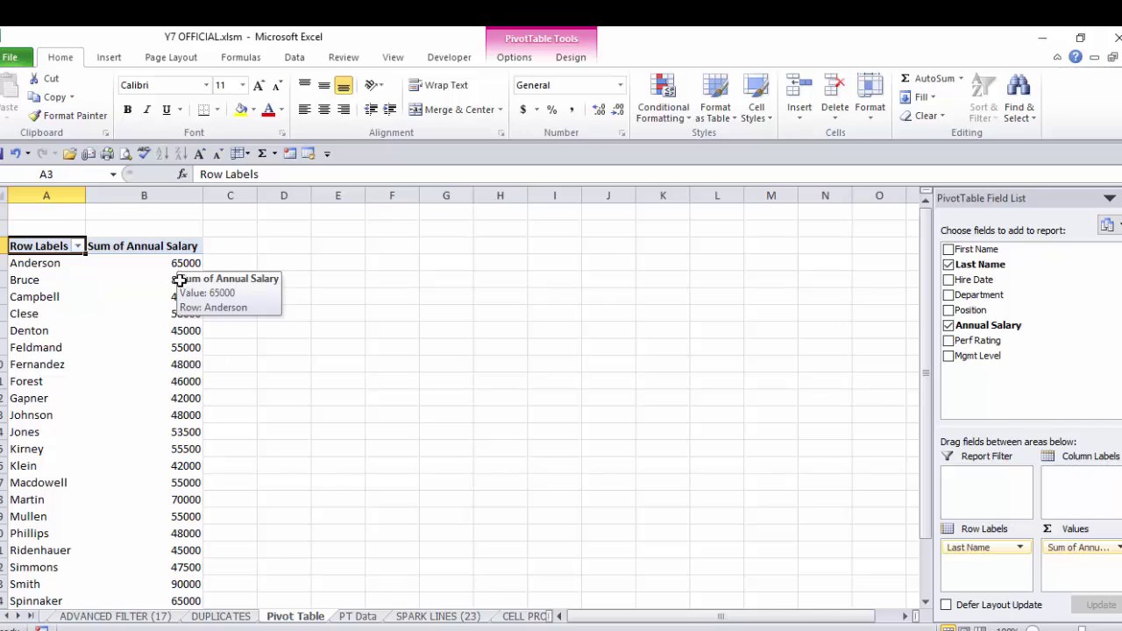
left_click(179, 280)
mouse_move(167, 320)
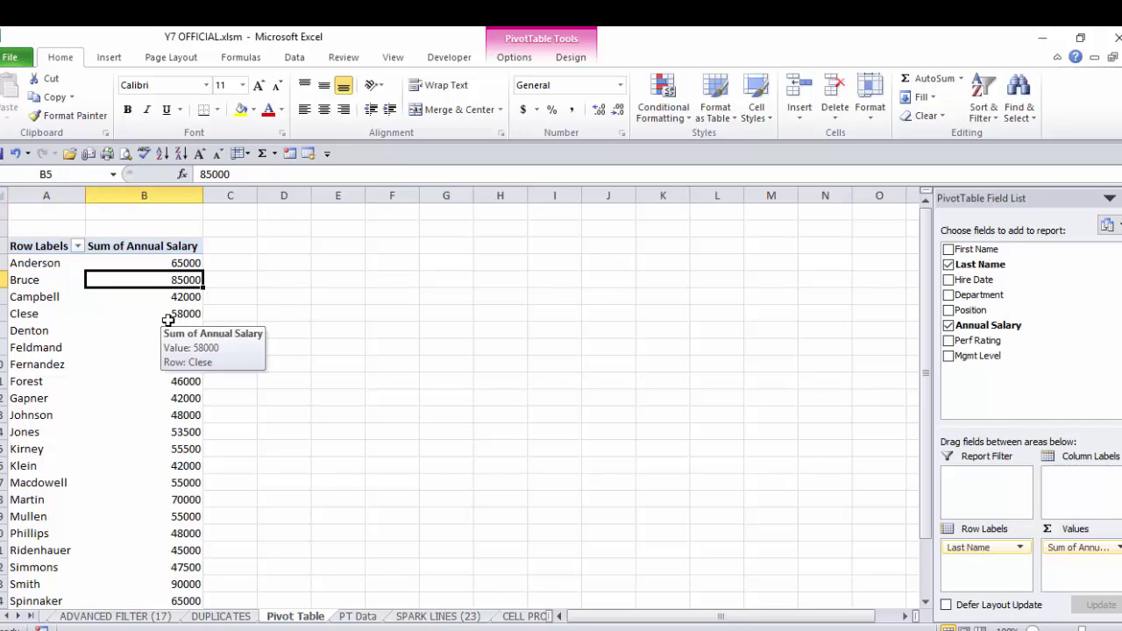
left_click(182, 155)
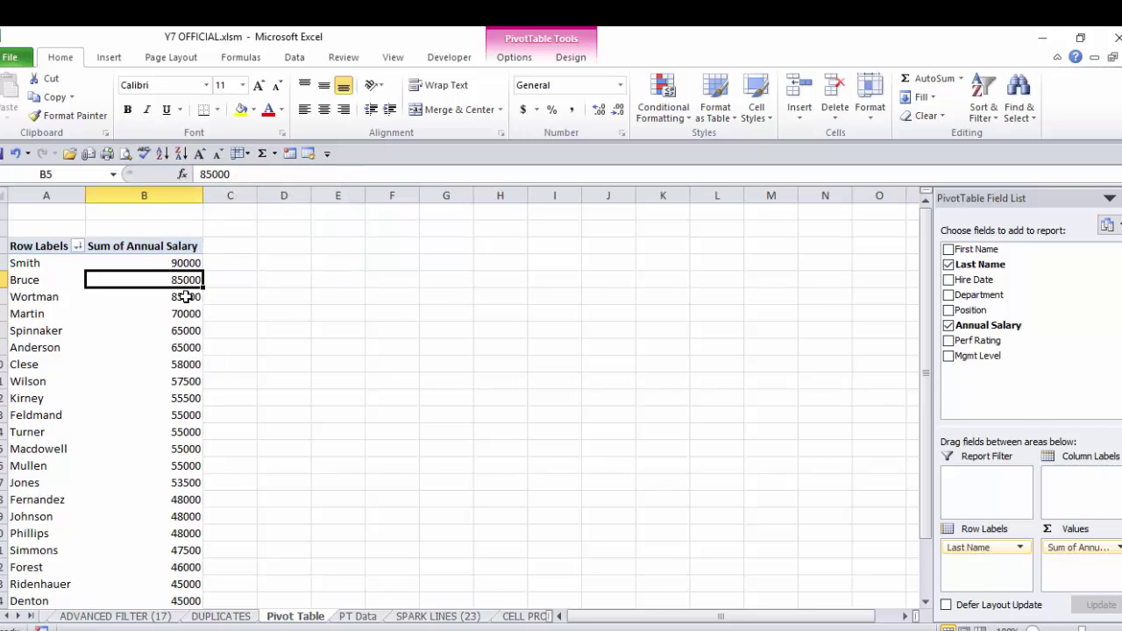
mouse_move(185, 297)
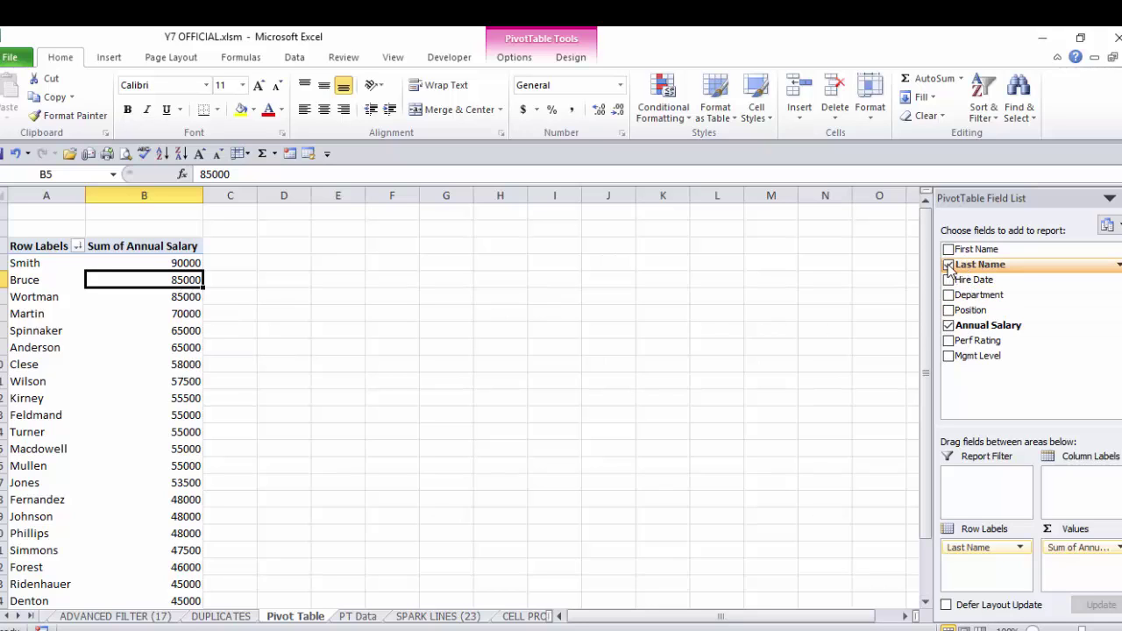
left_click(949, 265)
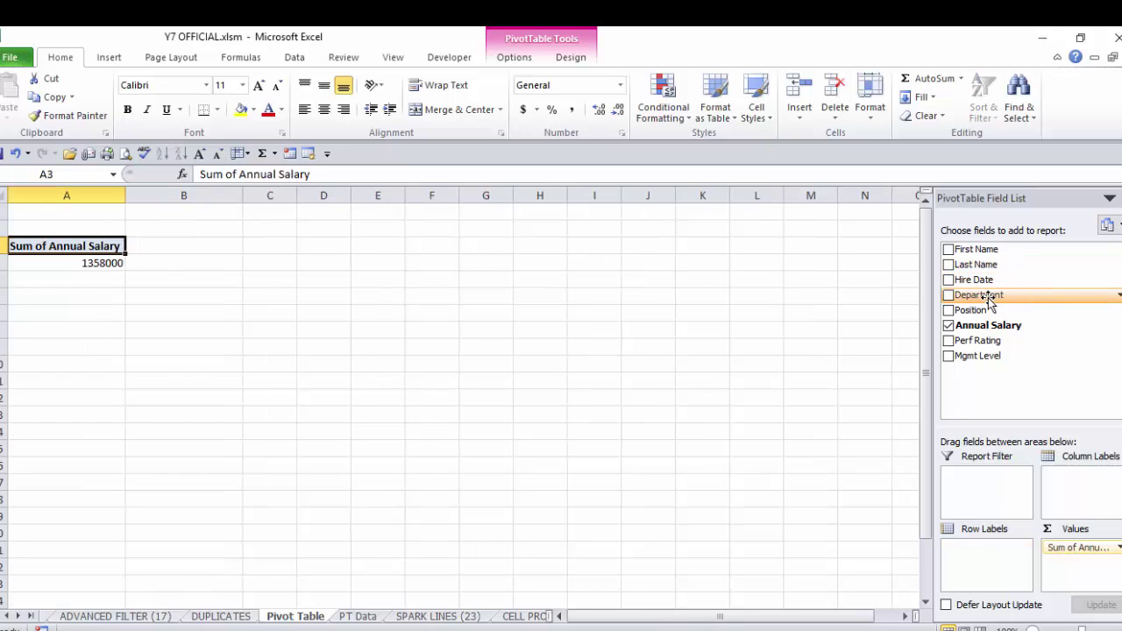
Step: Group the salary sums in the row labels by Department with Position nested beneath it
left_click_drag(987, 298, 972, 553)
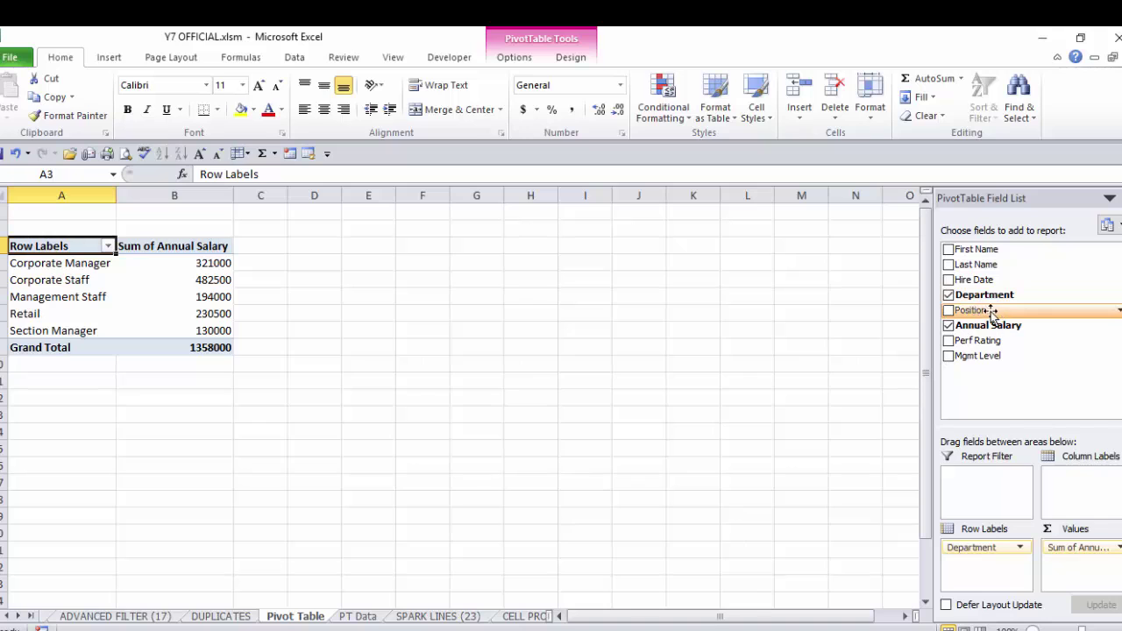
left_click_drag(984, 313, 963, 567)
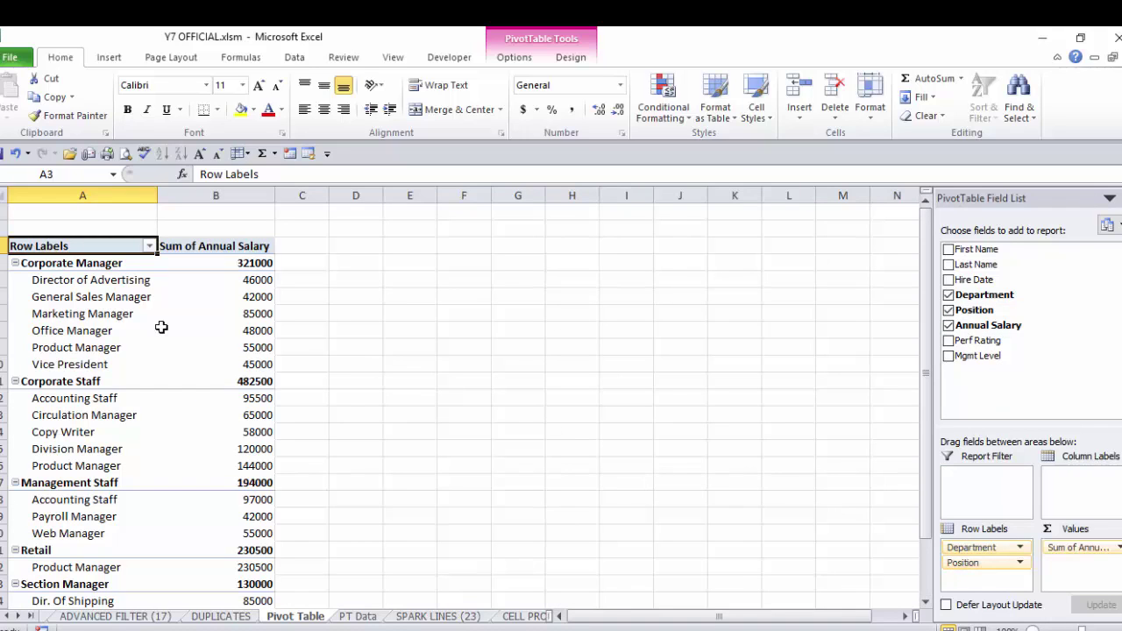
Step: Collapse the position details of every department from Corporate Manager down to Section Manager
left_click(15, 264)
left_click(15, 280)
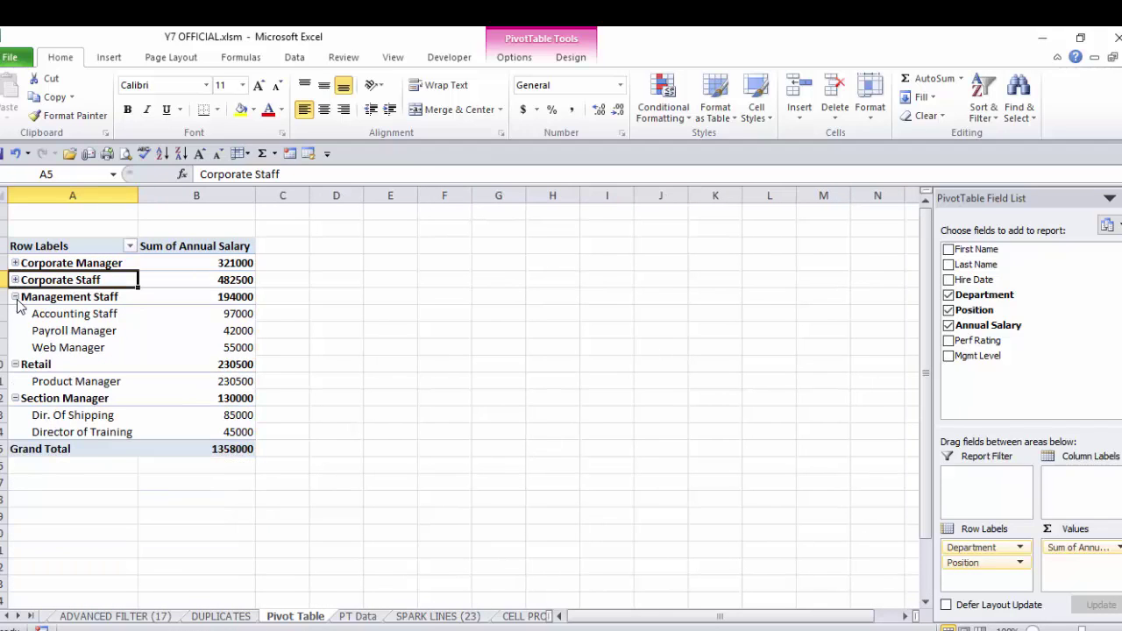
left_click(15, 297)
left_click(14, 314)
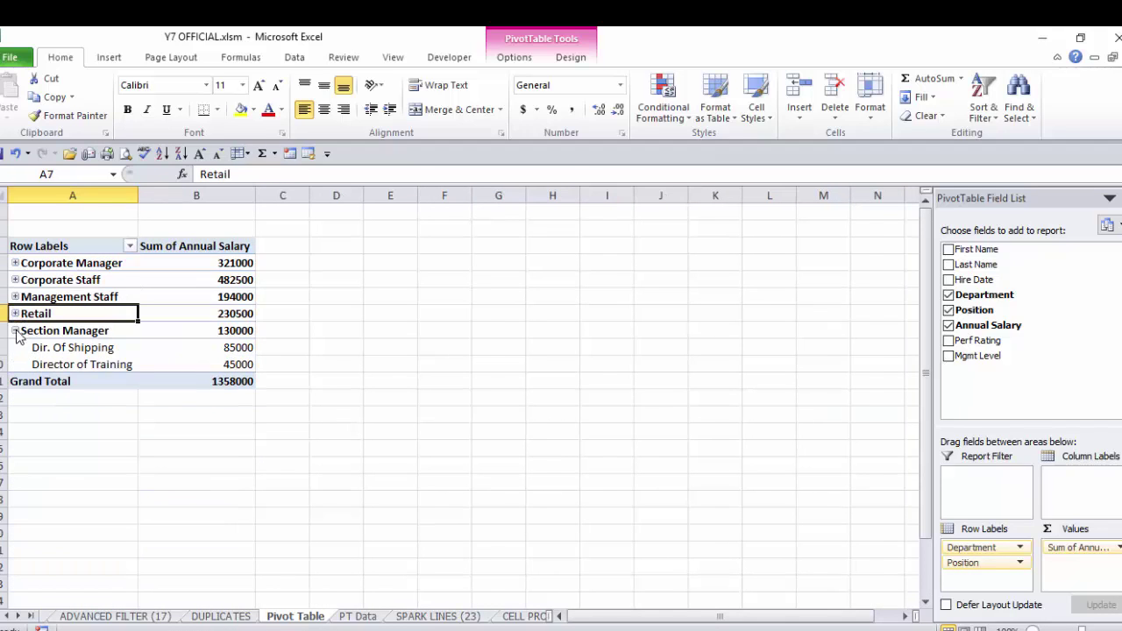
left_click(15, 332)
Step: Expand the position details of all departments again, from Section Manager up to Corporate Manager
left_click(15, 331)
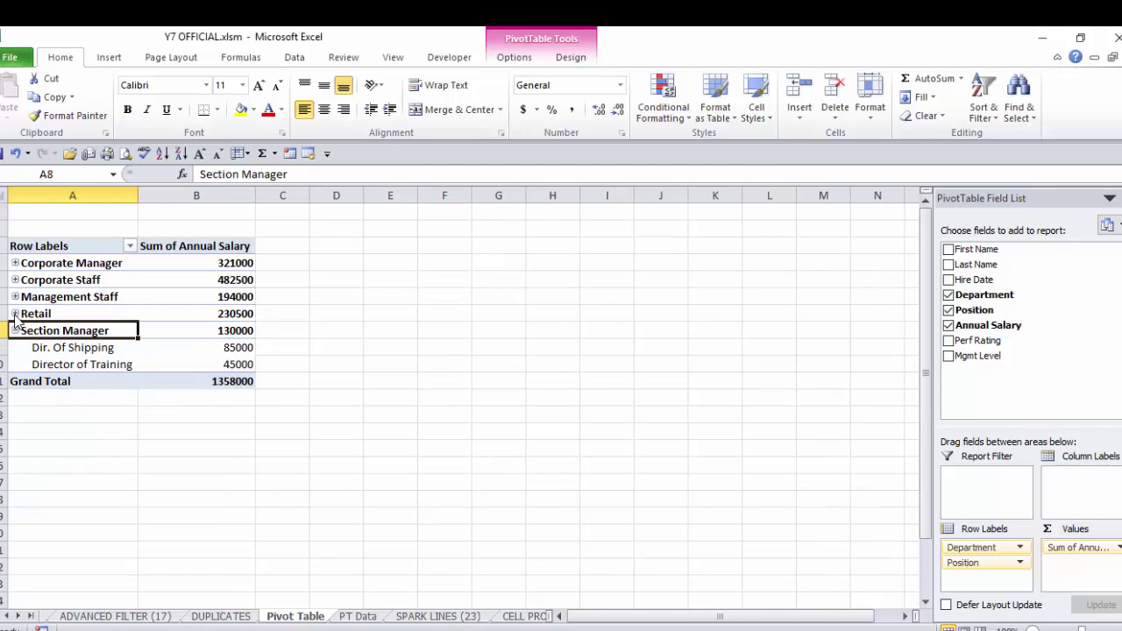
left_click(14, 314)
left_click(14, 297)
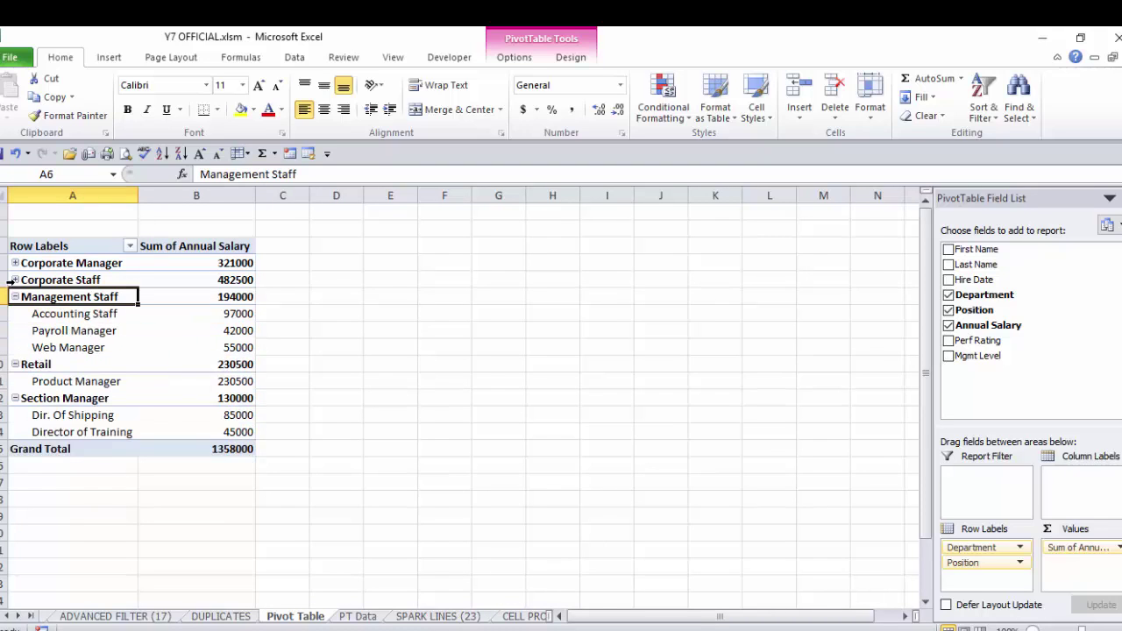
left_click(14, 280)
left_click(15, 263)
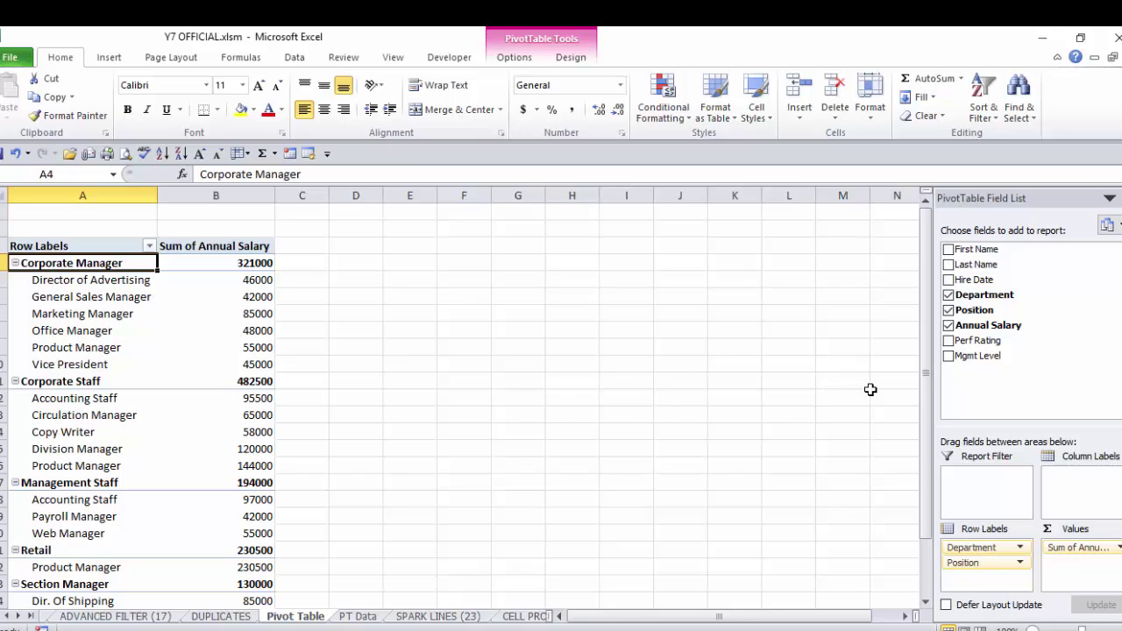
Step: Add Perf Rating to the PivotTable and move it from the row labels to the column labels
left_click_drag(965, 341, 980, 583)
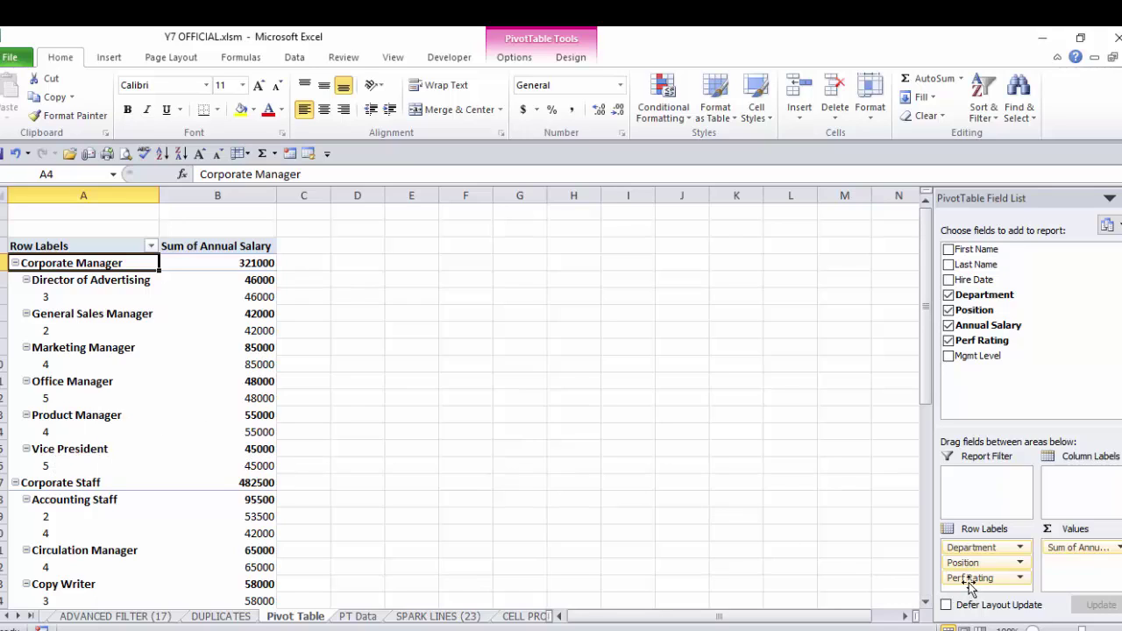
left_click_drag(971, 580, 1083, 488)
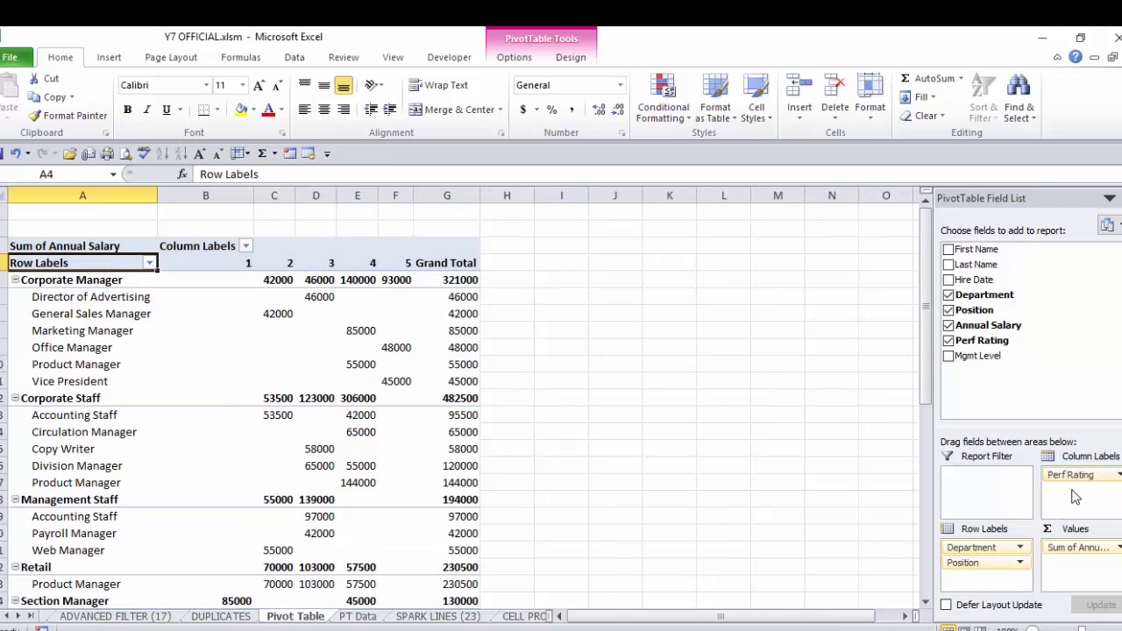
mouse_move(166, 327)
Step: Compare the employee records on the PT Data sheet with the PivotTable's salary subtotals and grand totals for each performance rating
left_click(370, 618)
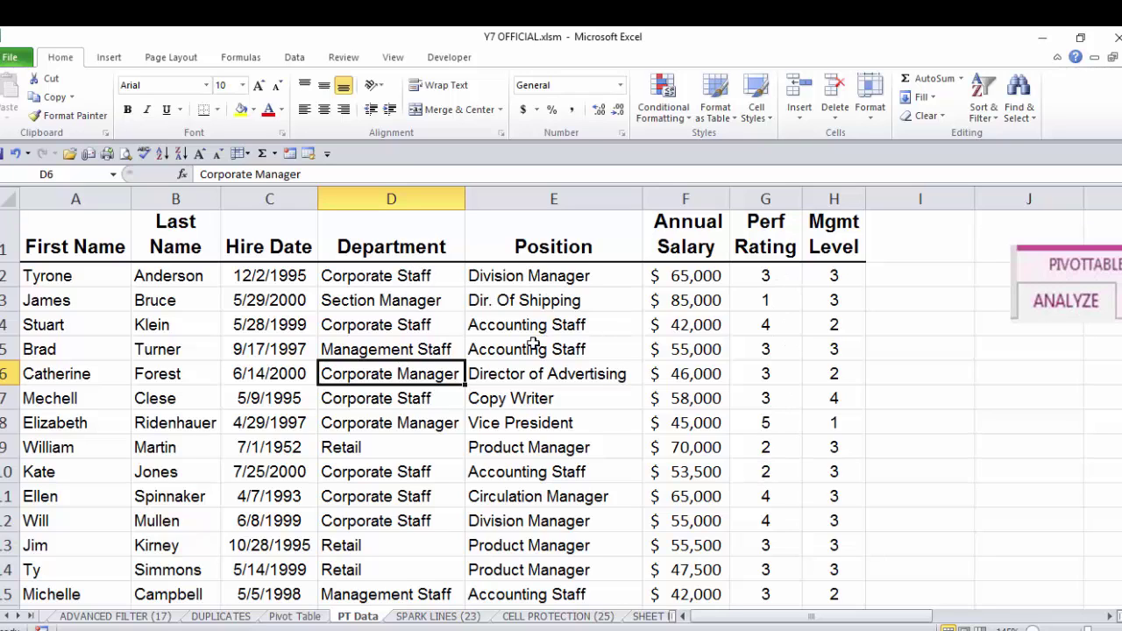
left_click(295, 616)
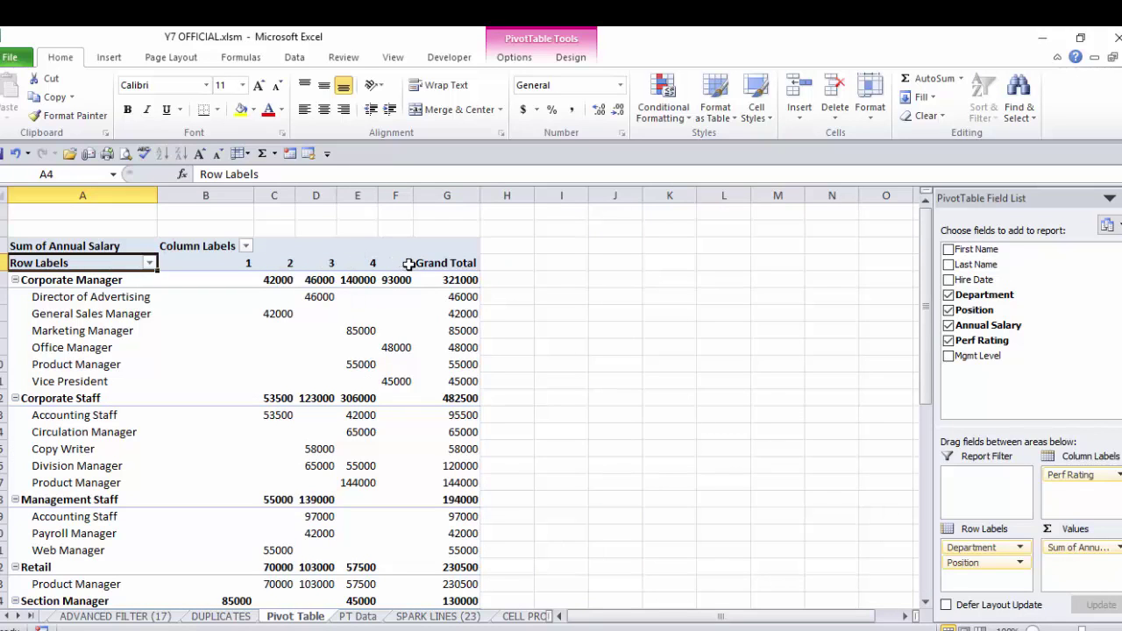
mouse_move(285, 279)
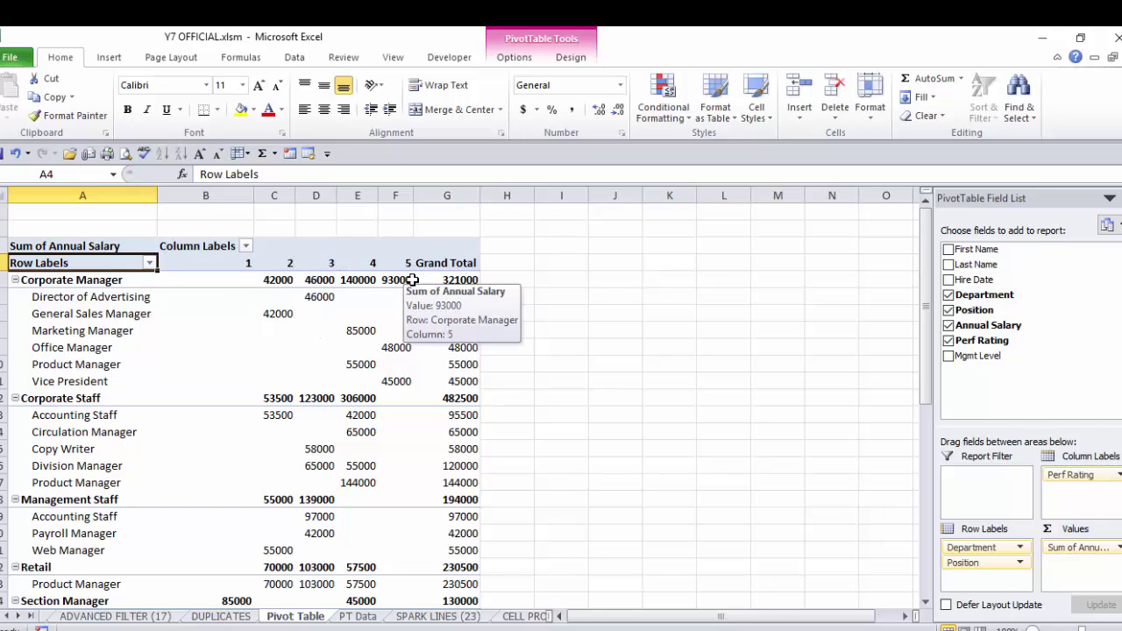
mouse_move(417, 287)
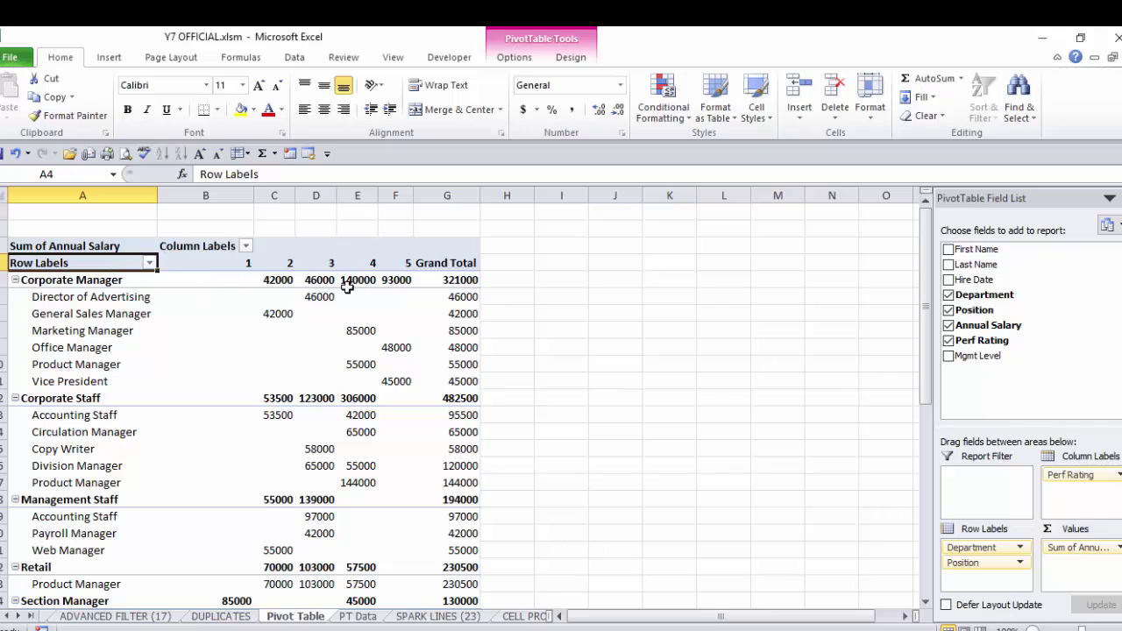
mouse_move(459, 281)
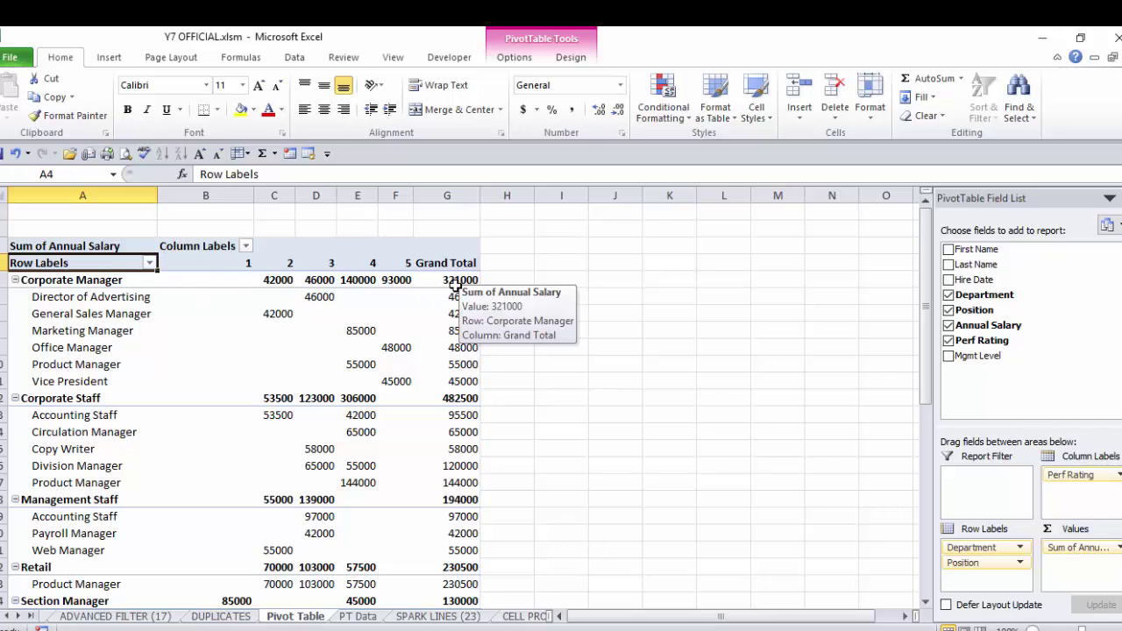
scroll(456, 285, "down", 8)
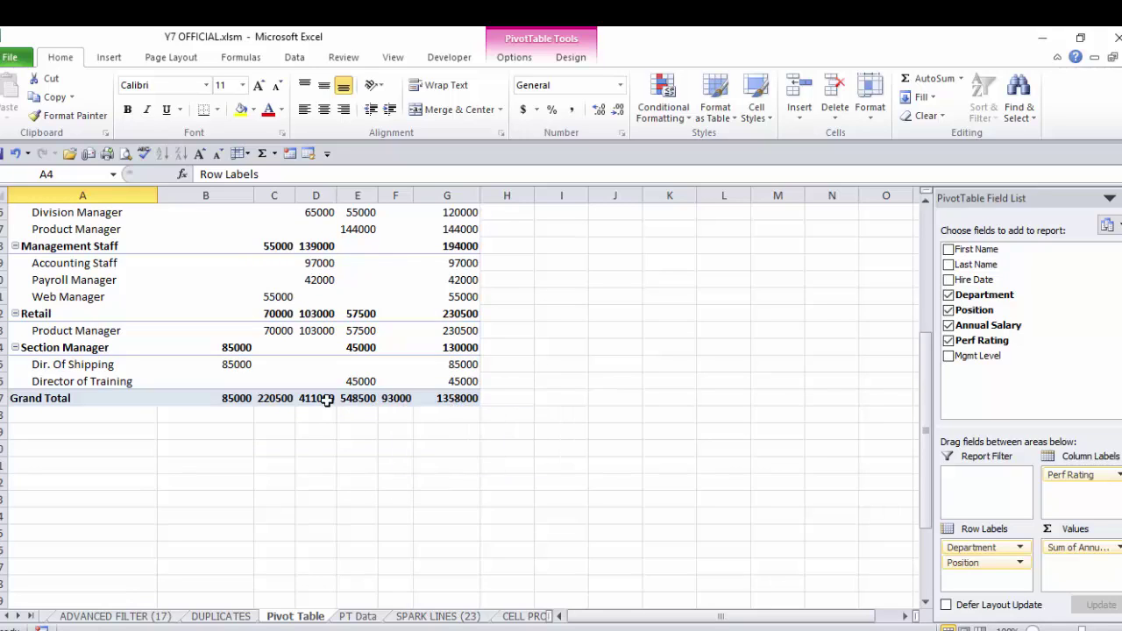
mouse_move(396, 399)
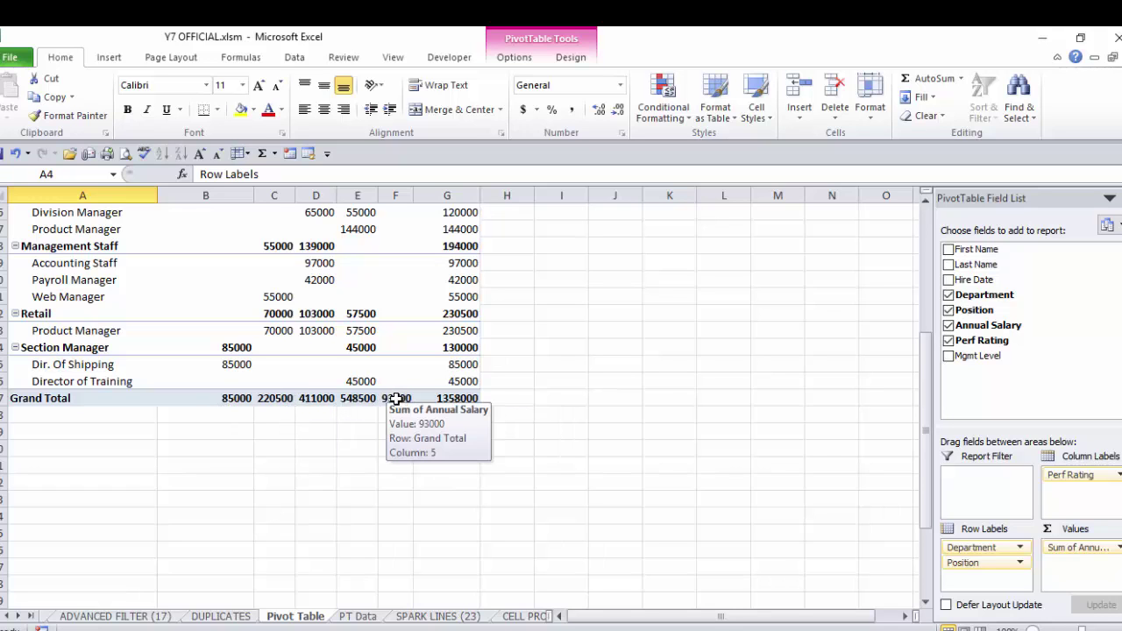
scroll(396, 398, "up", 4)
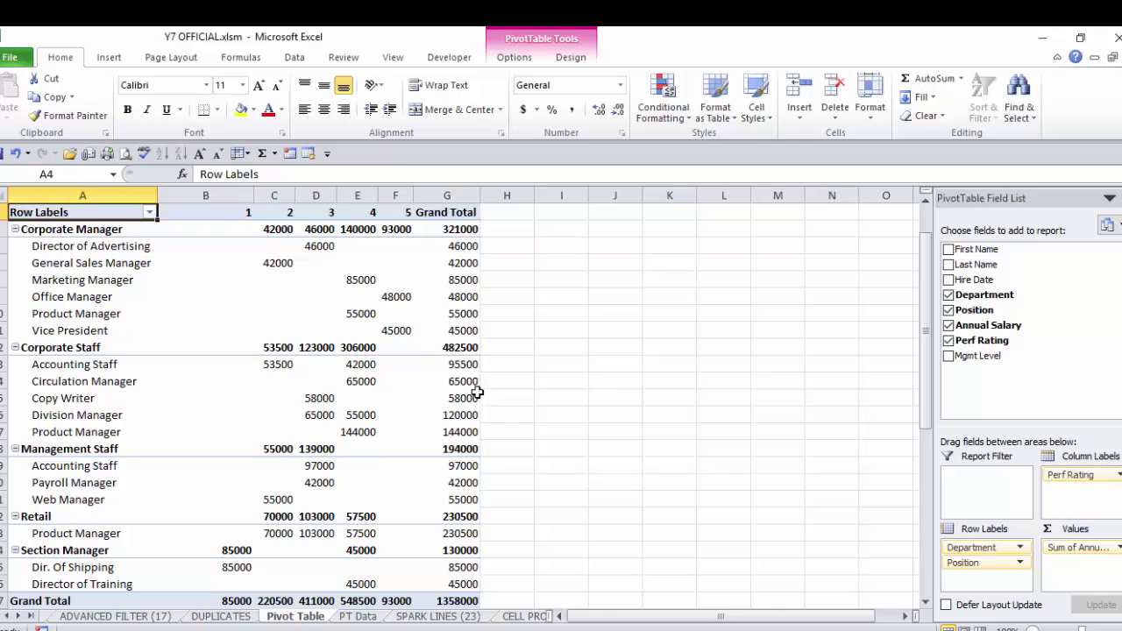
mouse_move(472, 454)
scroll(421, 297, "up", 1)
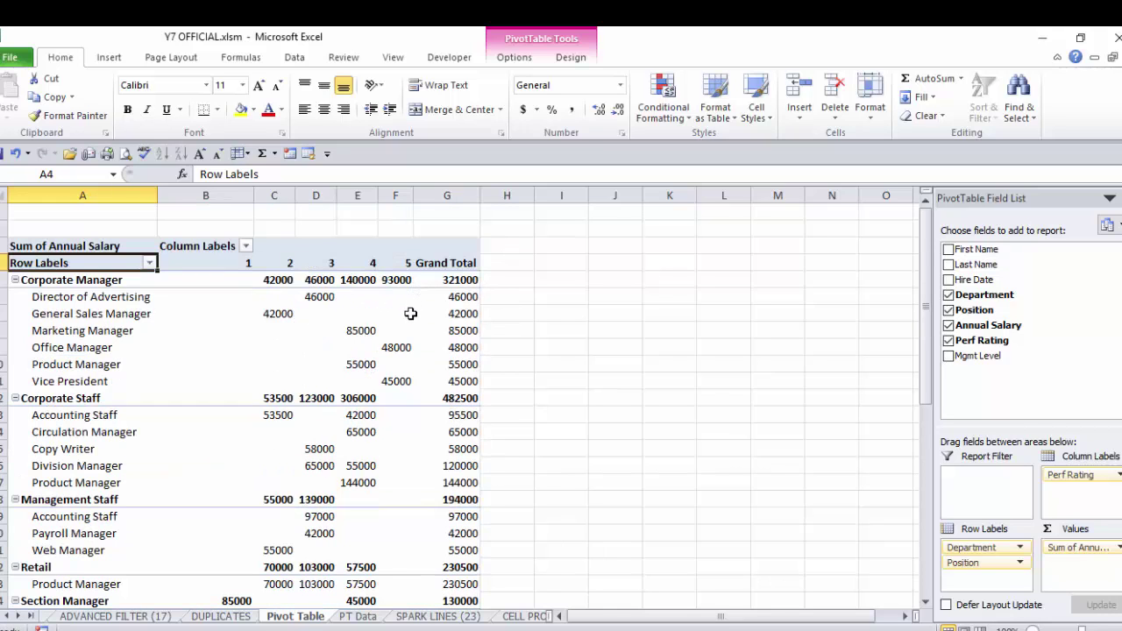
Step: Filter the PivotTable's column labels to show only performance rating 5
mouse_move(399, 306)
left_click(246, 248)
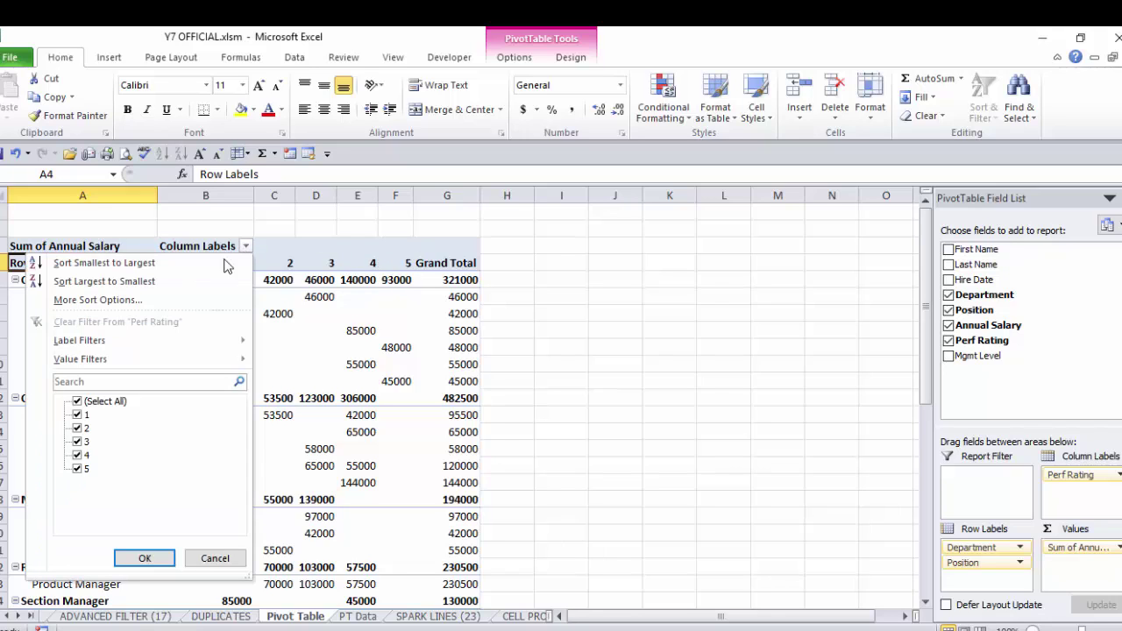
left_click(77, 401)
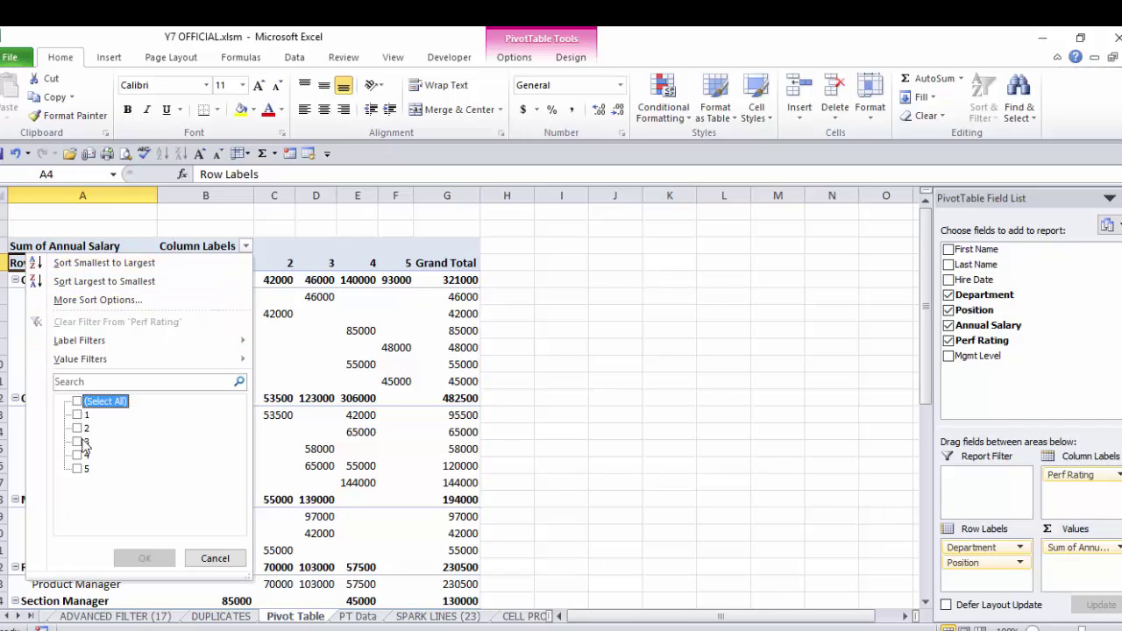
left_click(77, 469)
left_click(145, 558)
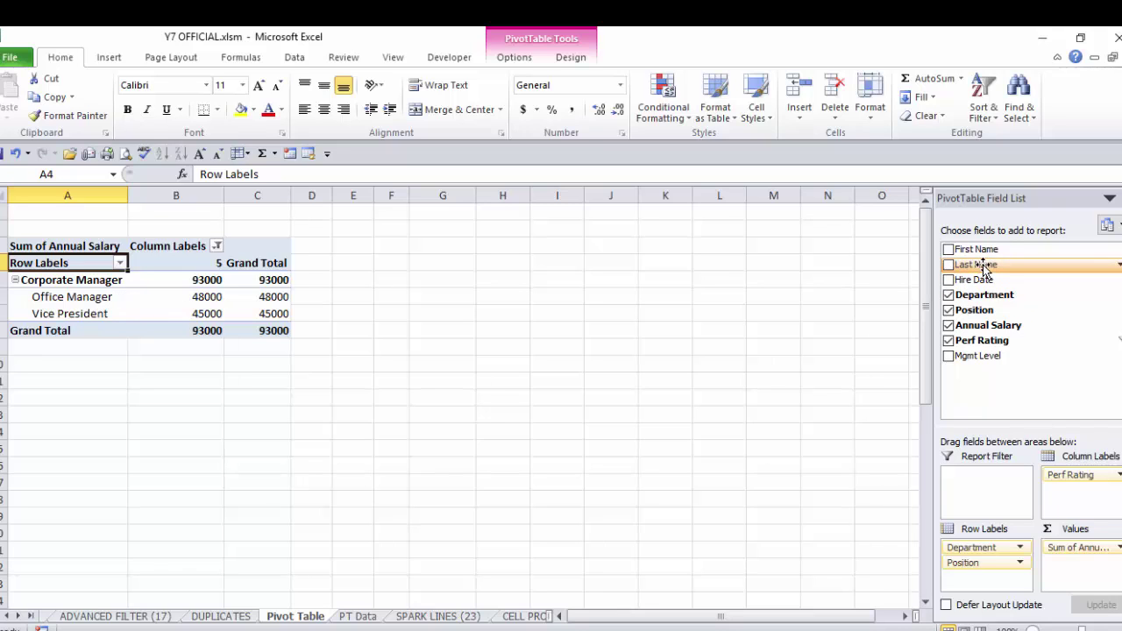
Step: Nest the Last Name field beneath Position in the row labels and remove it from the PivotTable again
left_click_drag(985, 268, 987, 581)
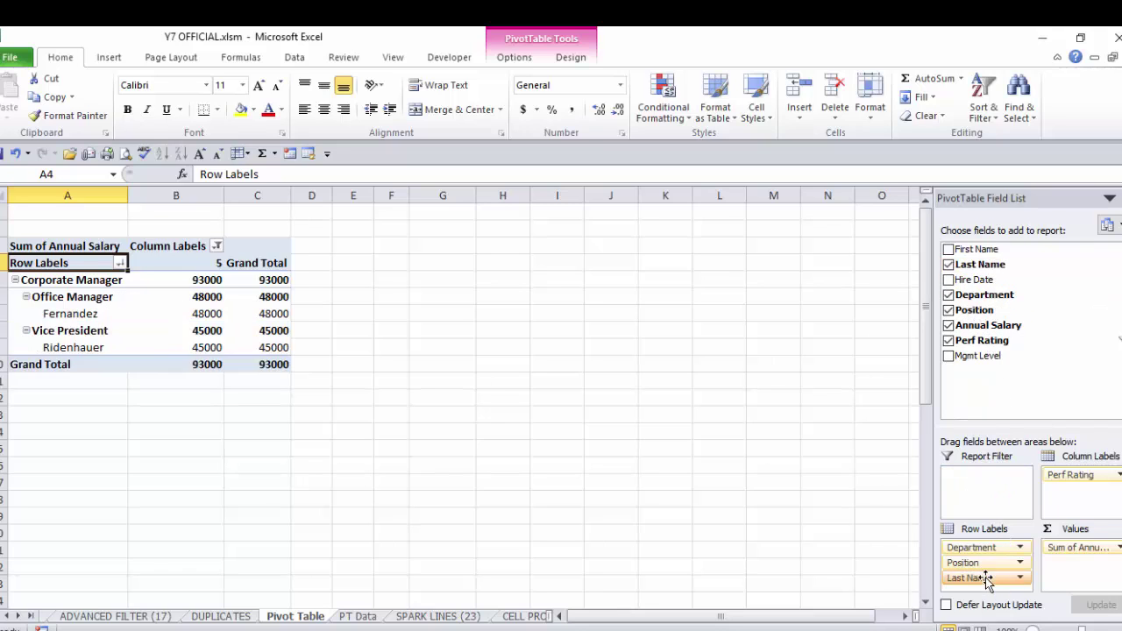
left_click(948, 265)
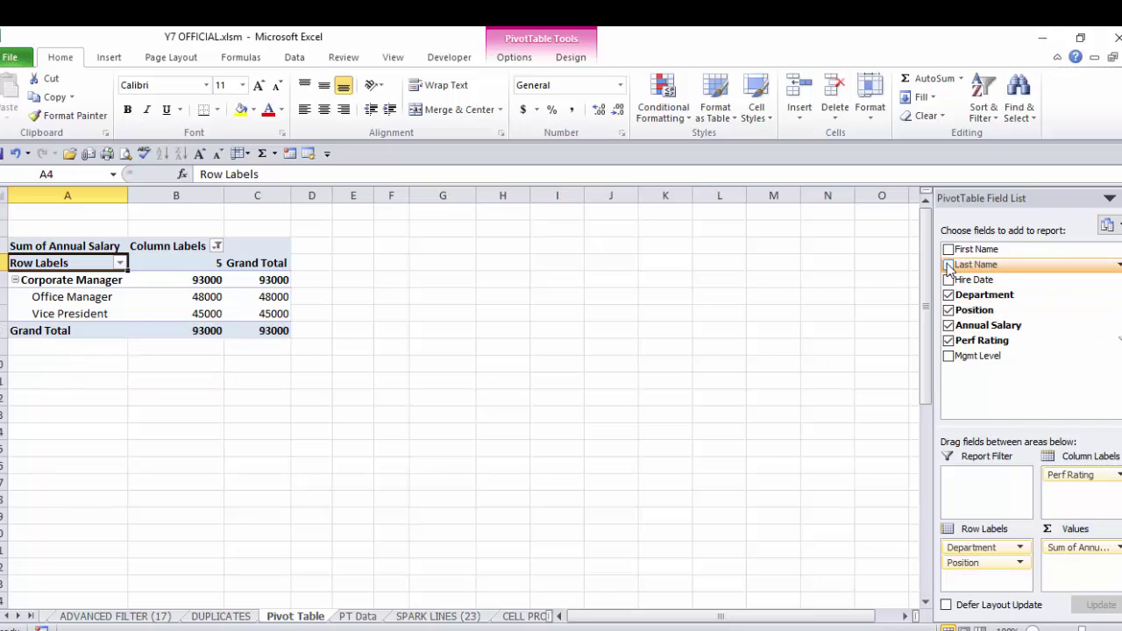
Step: Clear the Perf Rating filter from the PivotTable's column labels
left_click(216, 248)
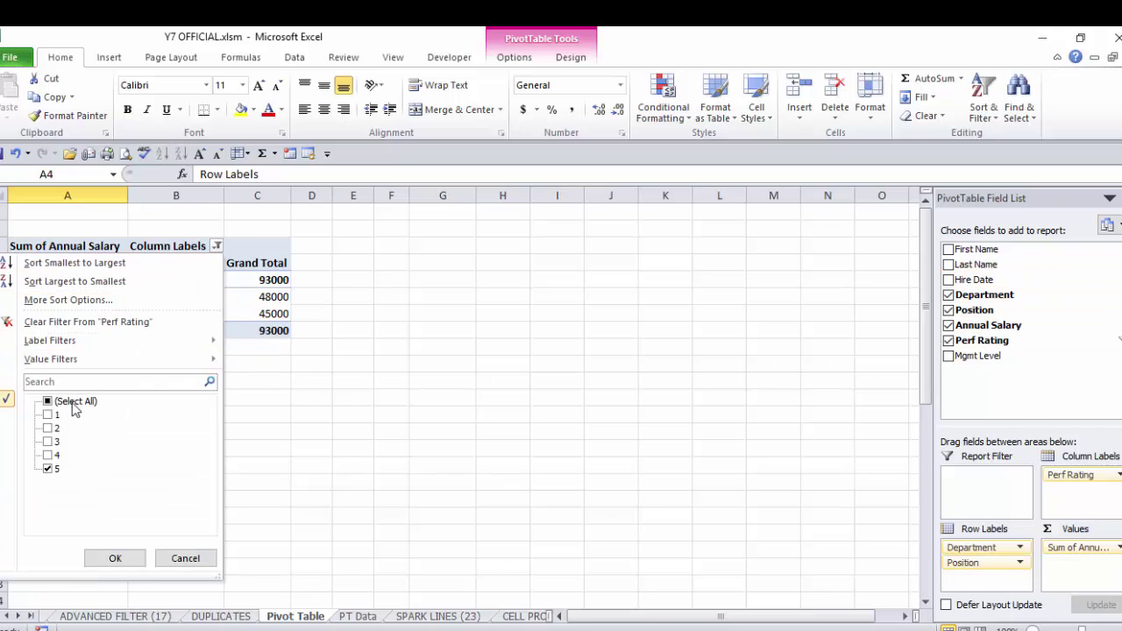
left_click(79, 322)
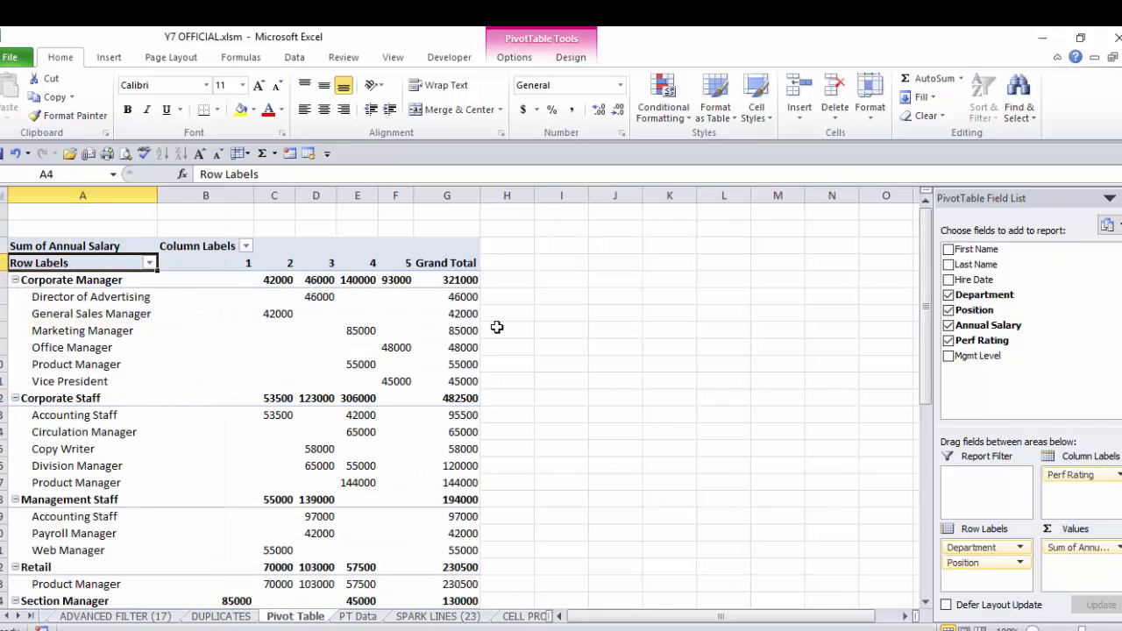
scroll(384, 358, "down", 3)
scroll(377, 357, "up", 3)
Step: Apply the blue Medium PivotTable style with a solid blue header and light blue department rows, and show the report in Tabular Form
mouse_move(378, 362)
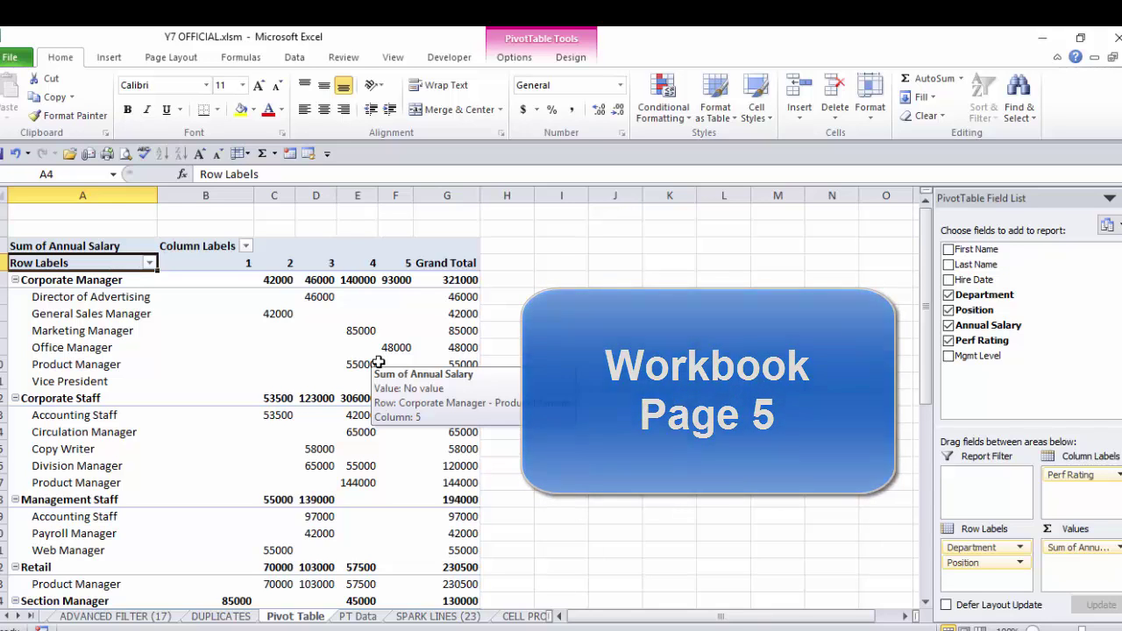
left_click(356, 297)
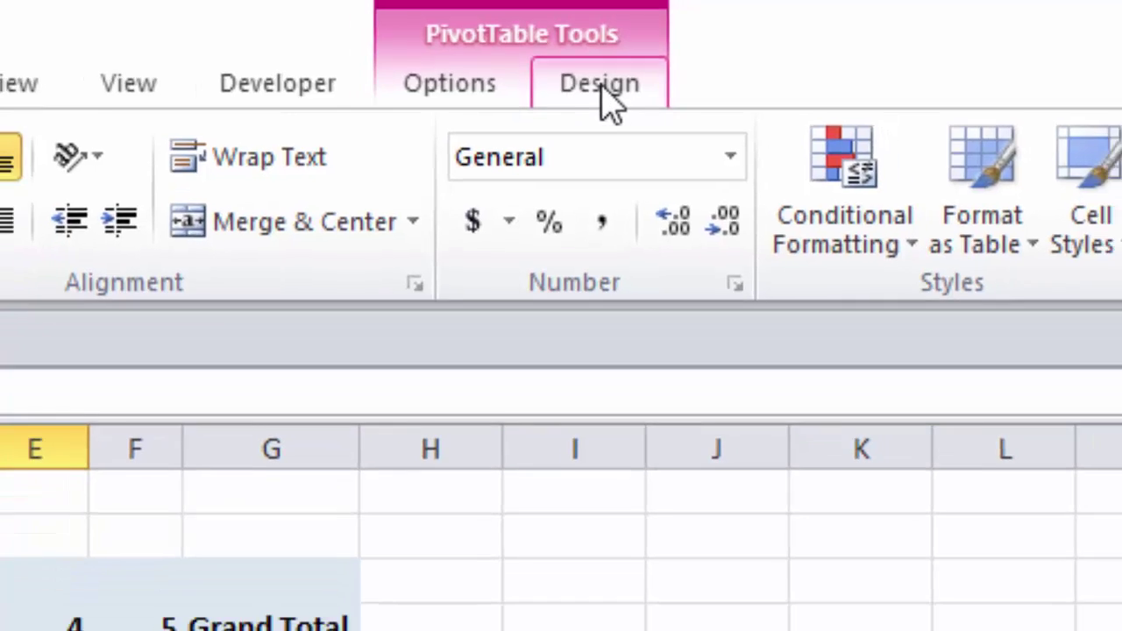
left_click(605, 93)
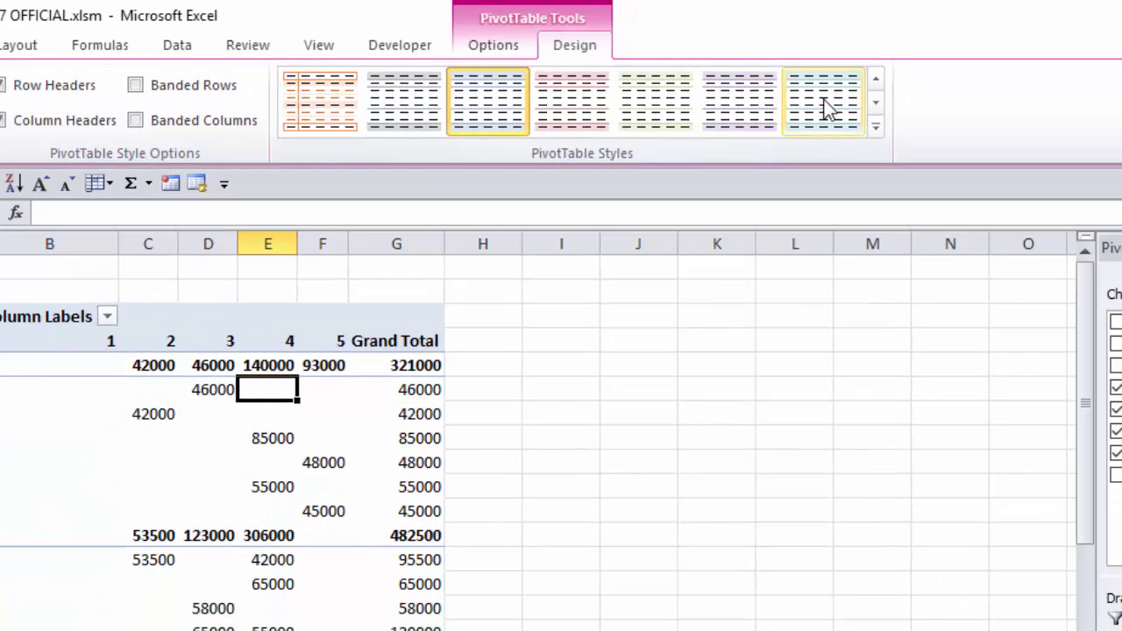
left_click(876, 128)
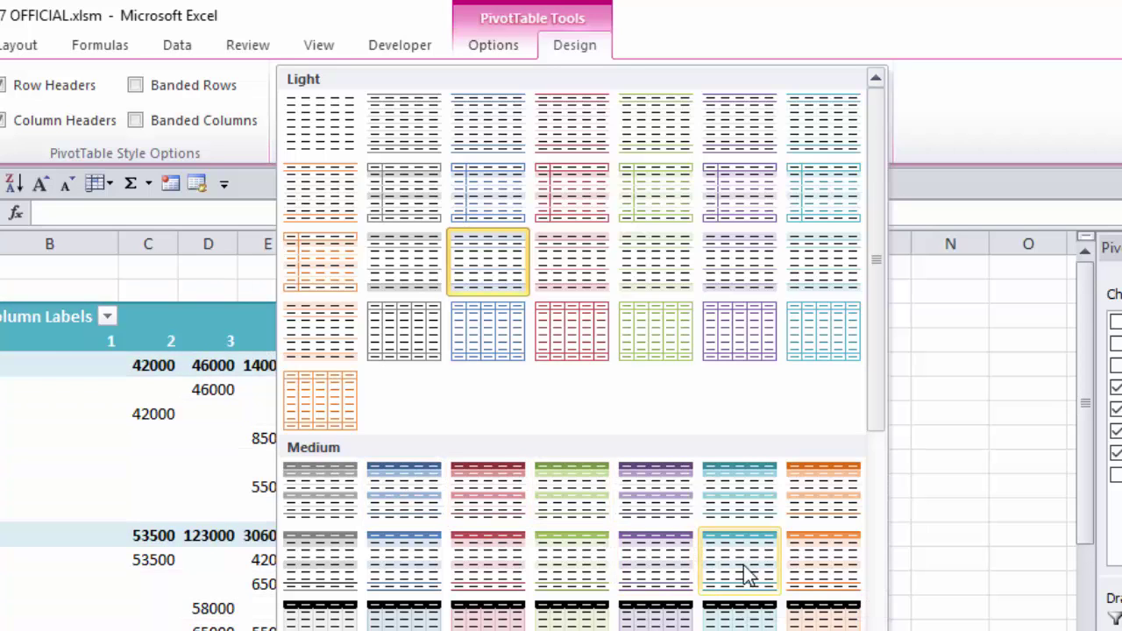
left_click(412, 571)
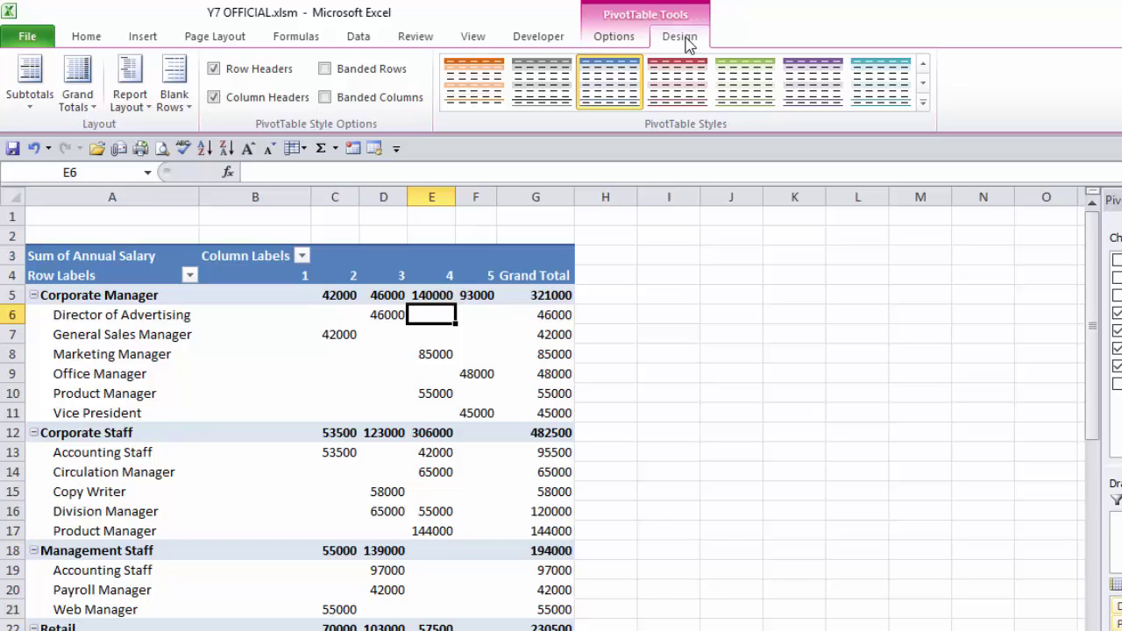
left_click(138, 105)
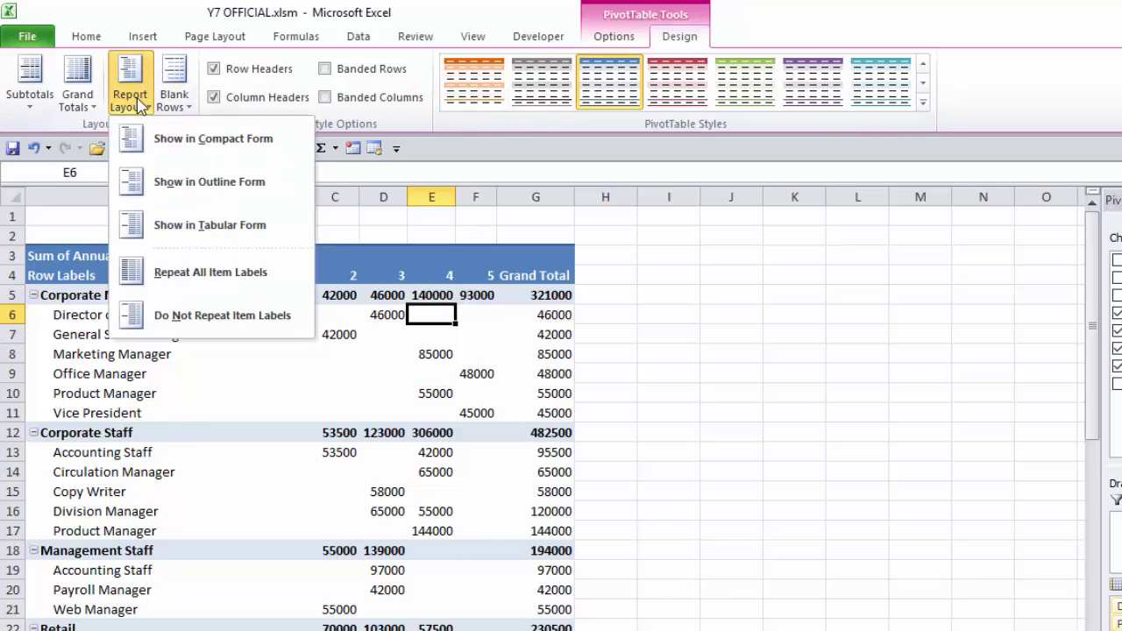
left_click(196, 229)
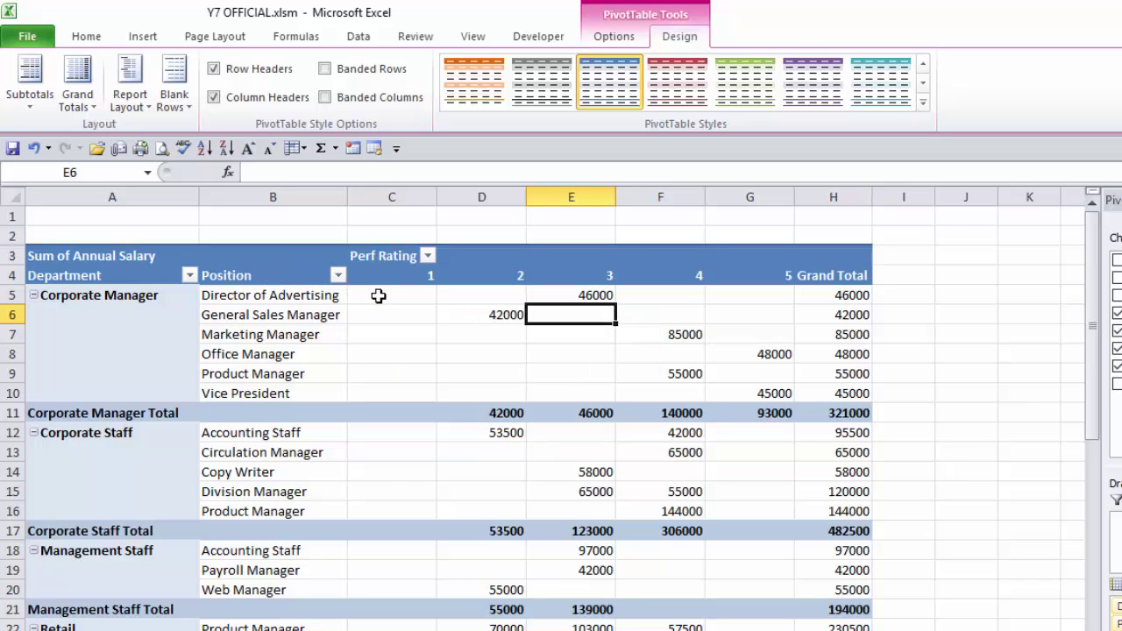
Step: Format all PivotTable salary values and totals from C5 to H27 in dollar accounting format with no decimal places
left_click_drag(378, 296, 827, 483)
right_click(722, 315)
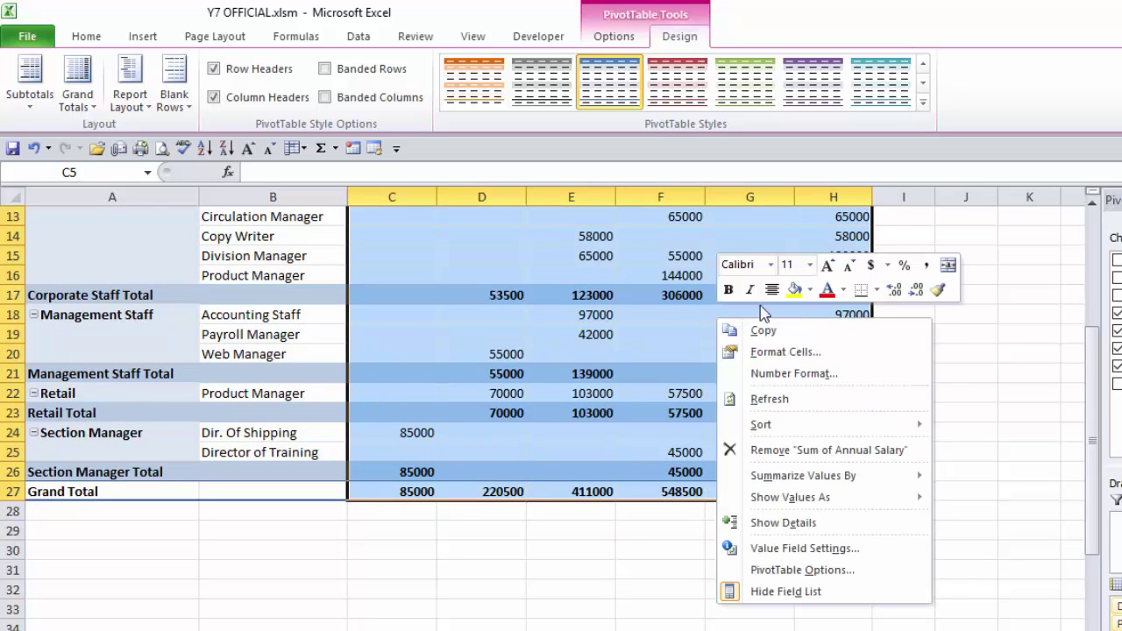
left_click(872, 266)
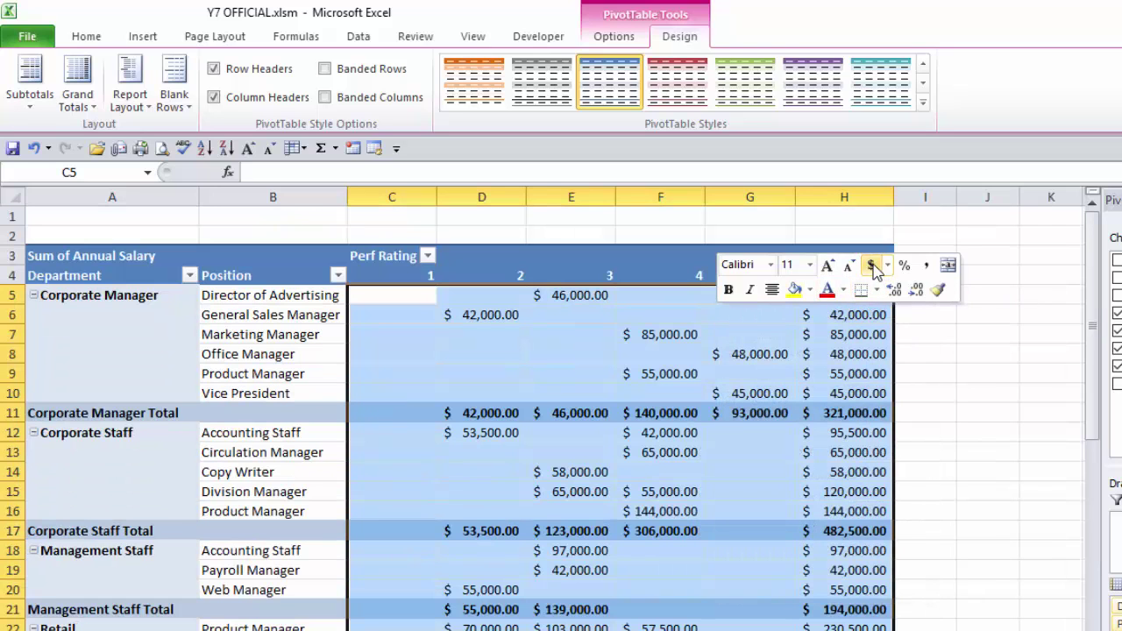
left_click(917, 291)
left_click(917, 291)
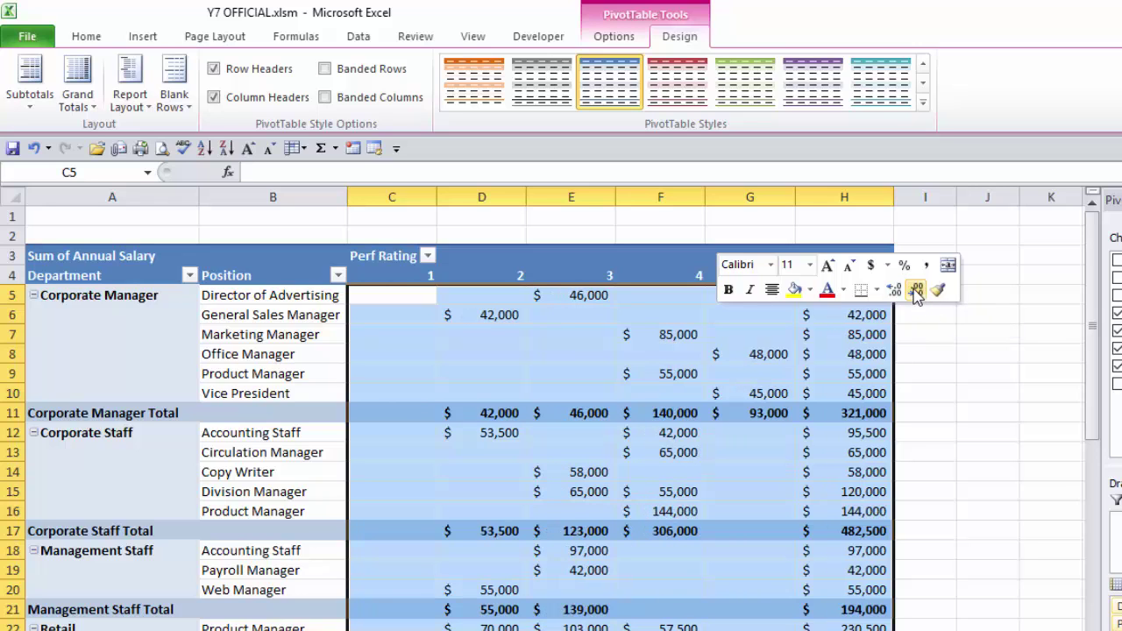
left_click(835, 272)
left_click_drag(1103, 346, 1110, 426)
left_click(784, 409)
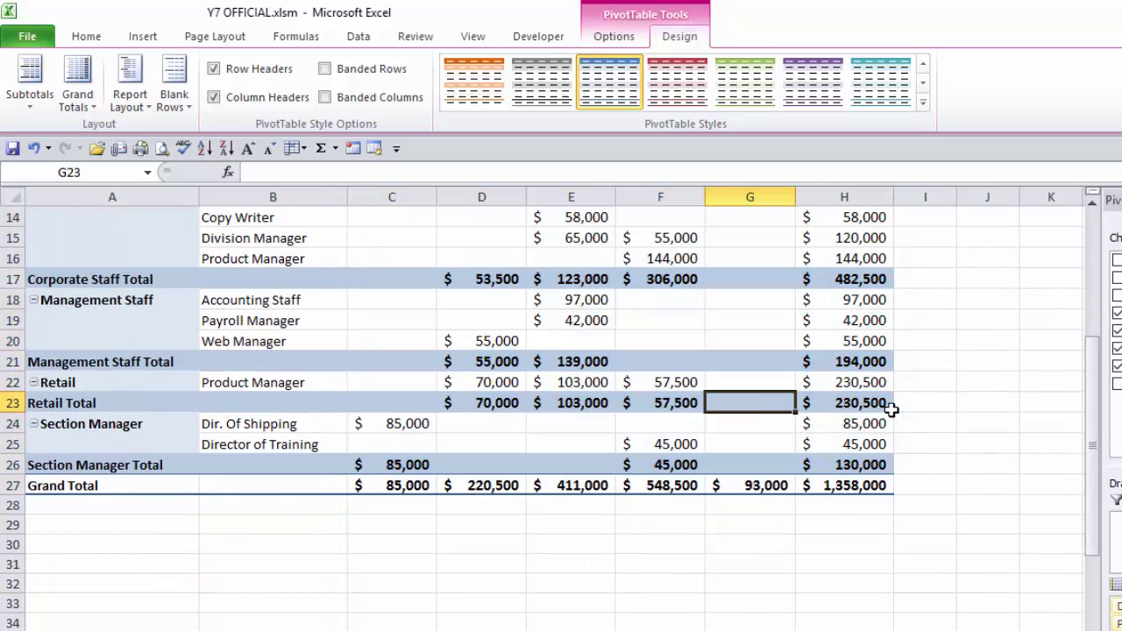
left_click_drag(1092, 426, 1097, 303)
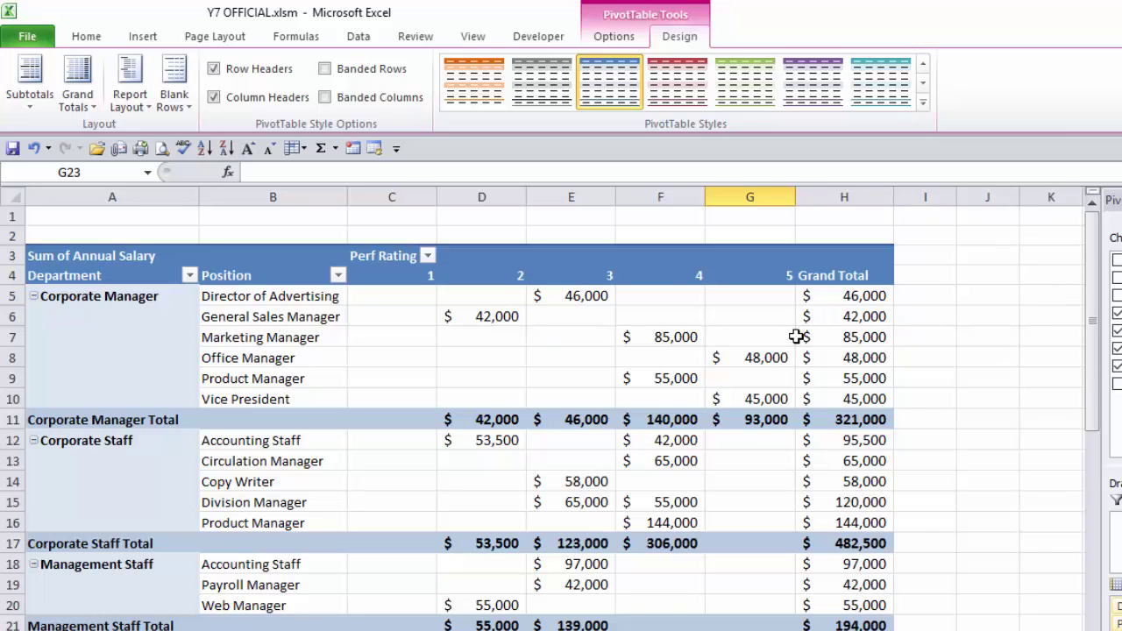
scroll(790, 336, "down", 2)
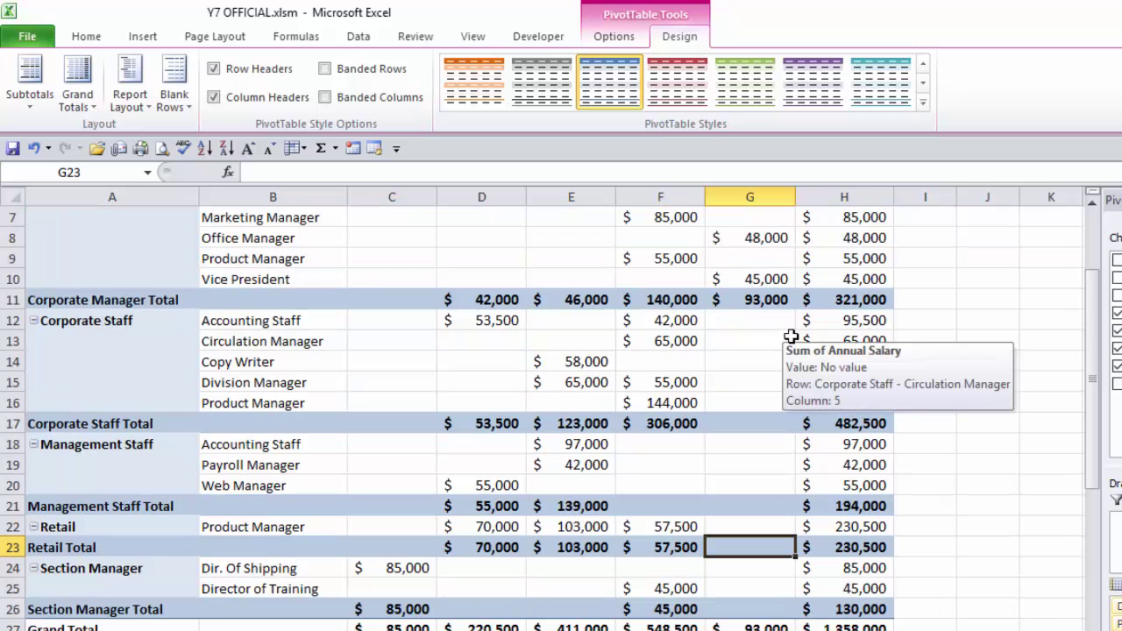
left_click_drag(1093, 320, 1106, 250)
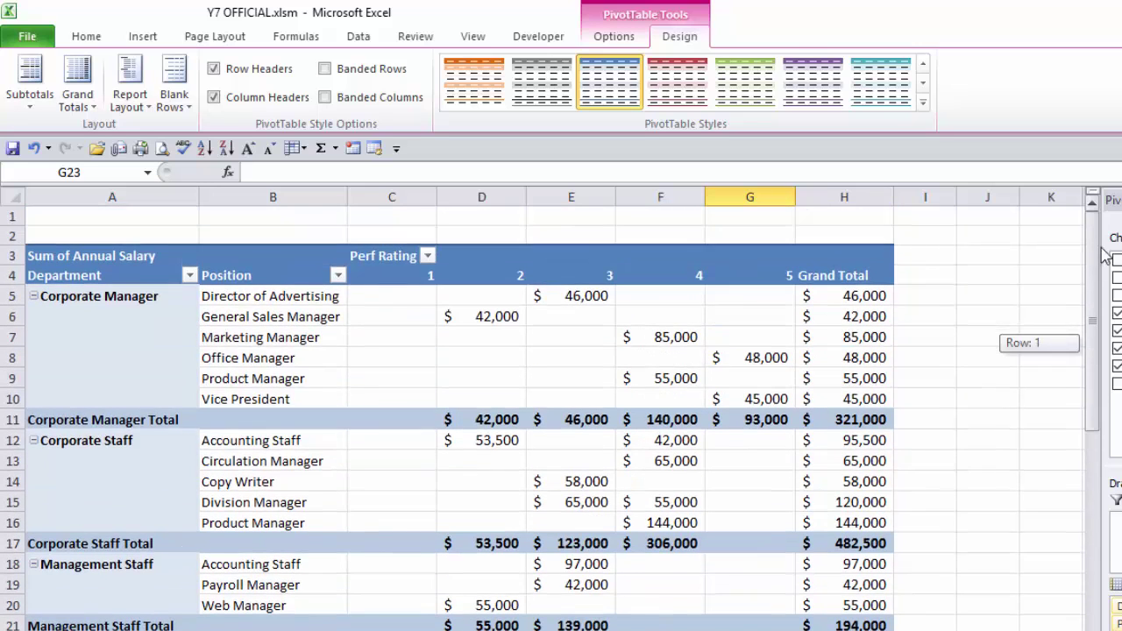
mouse_move(786, 323)
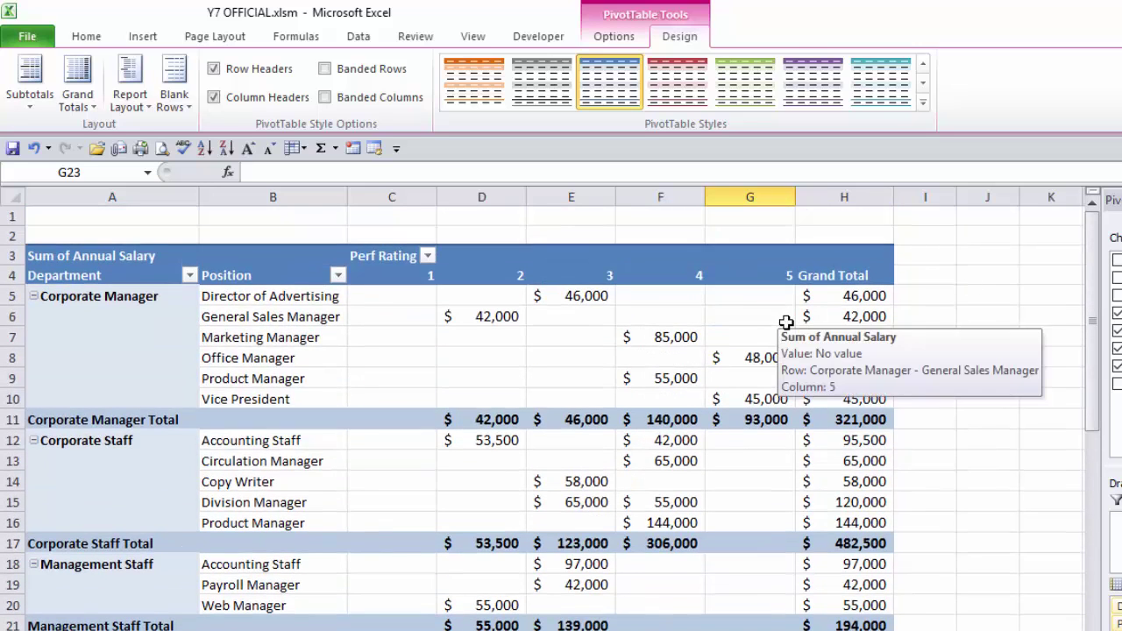